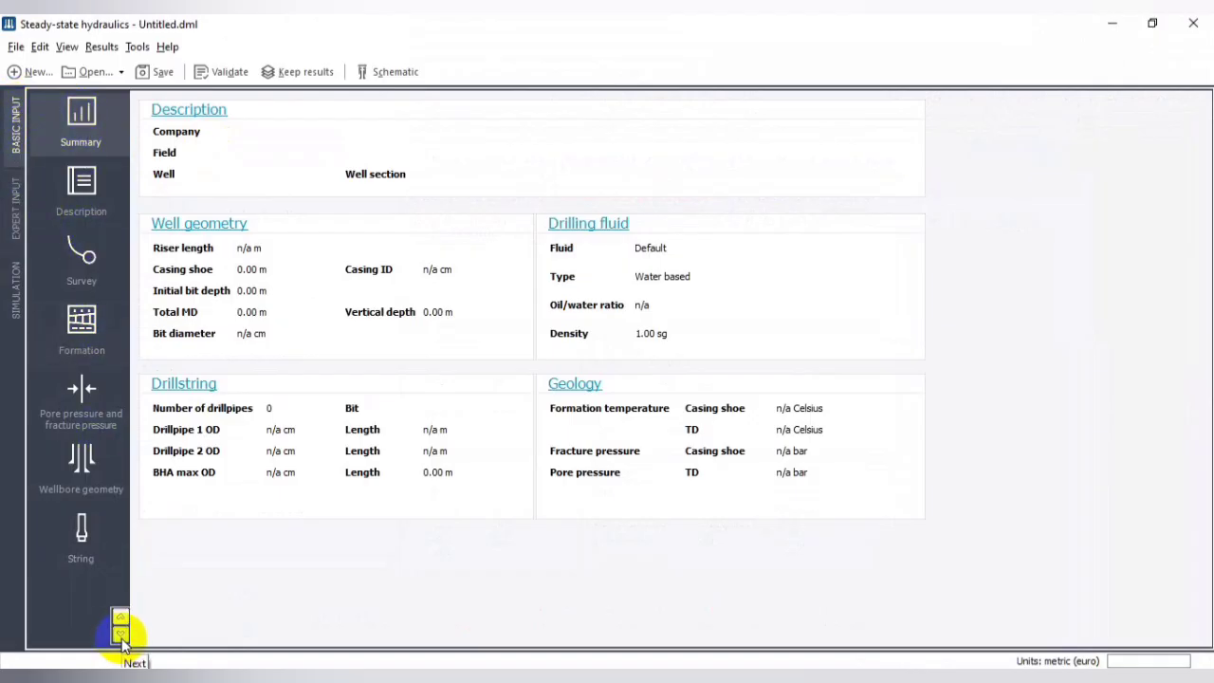
- Review the input pages for description, survey, formation, pore and fracture pressure, and wellbore geometry
left_click(95, 198)
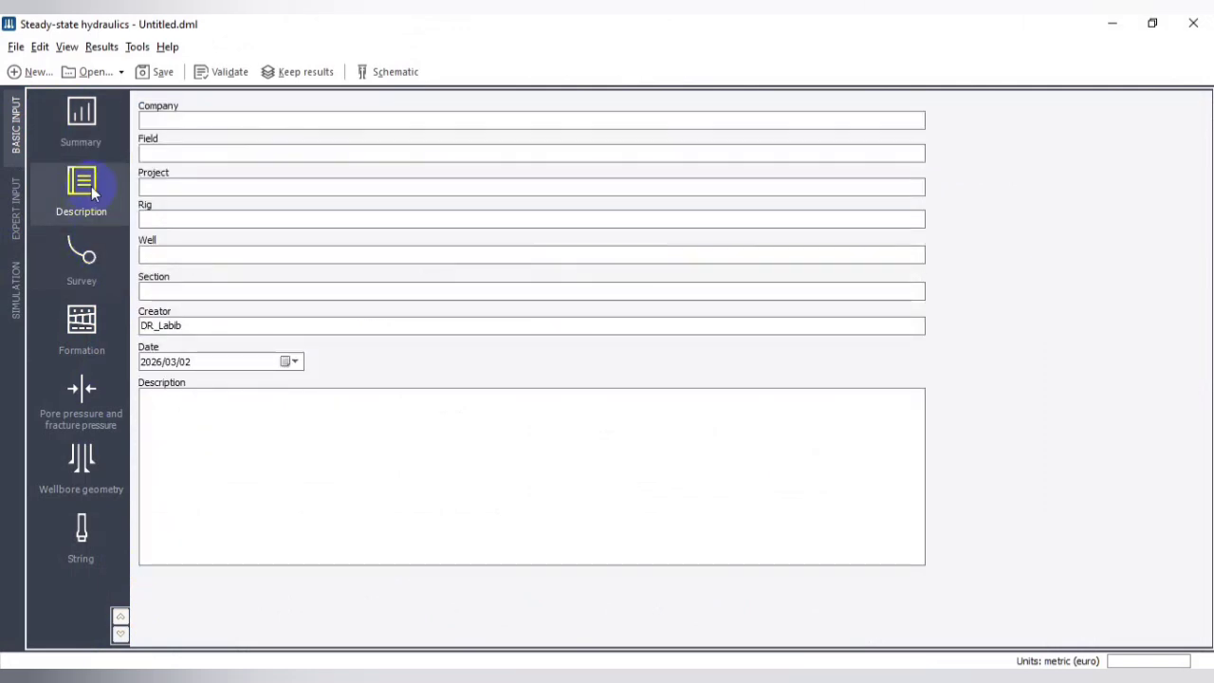
left_click(87, 251)
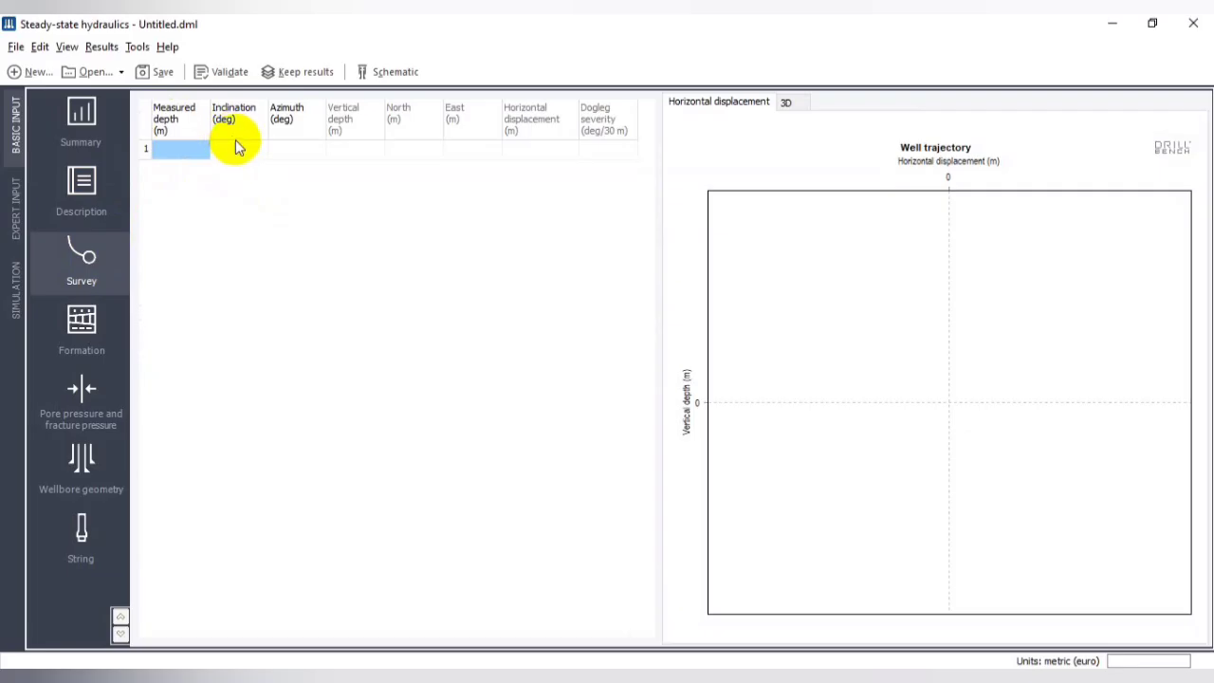
left_click(284, 171)
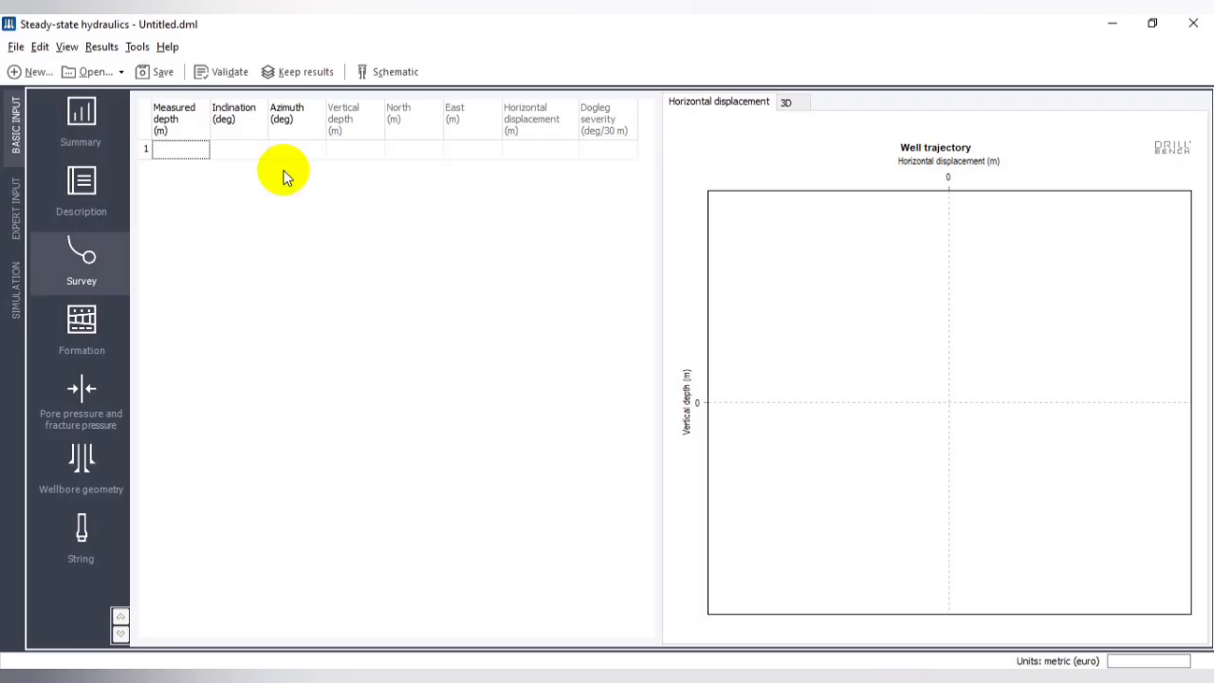
left_click(90, 325)
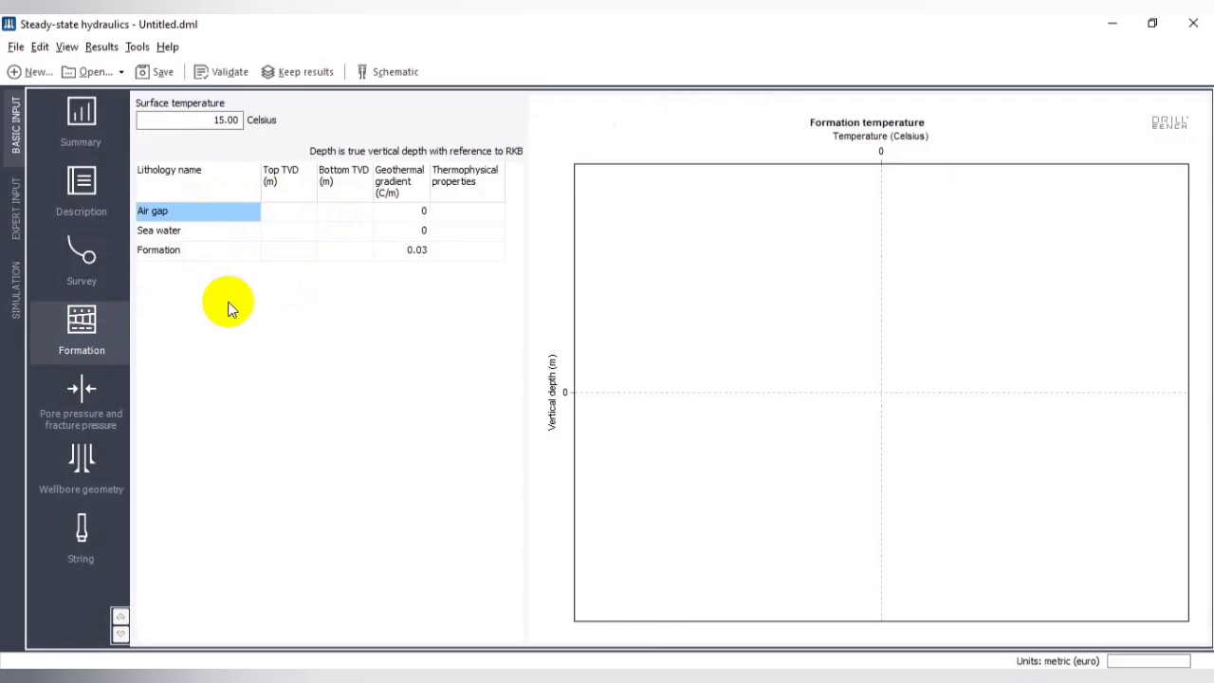
left_click(77, 394)
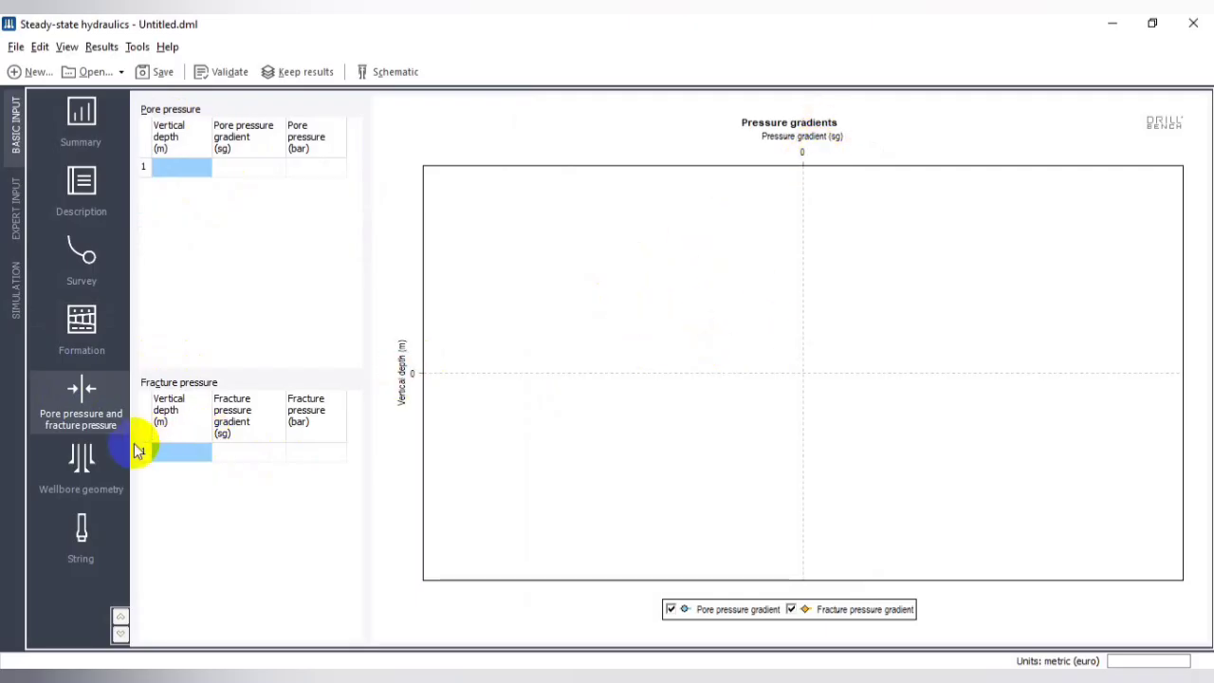
left_click(82, 463)
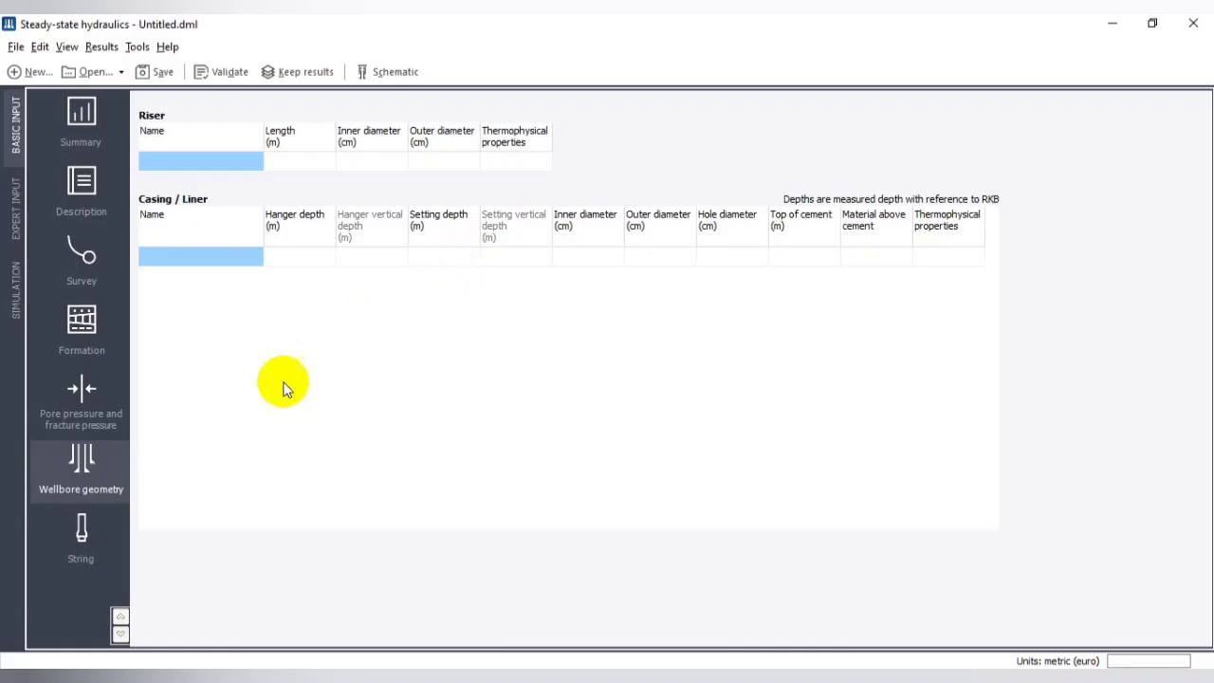
- Load the bit "Bit 8 1/2 pdc hyd" from the library into the string's bit data
left_click(83, 533)
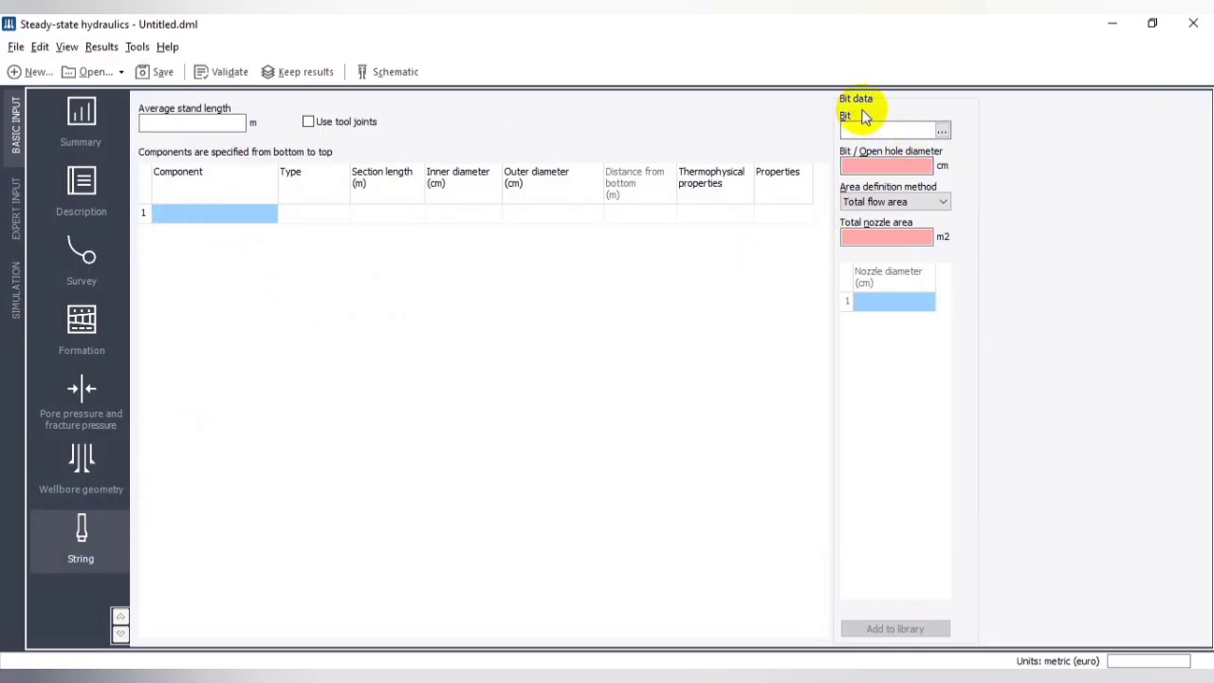
left_click(942, 129)
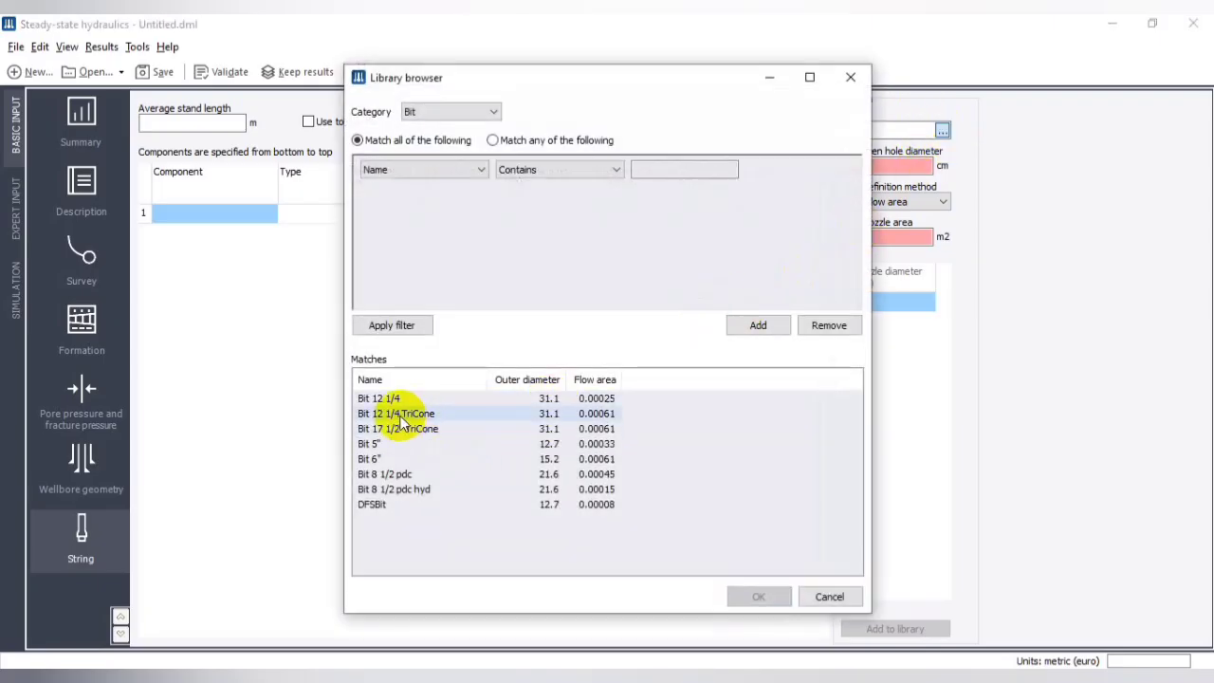
left_click(373, 459)
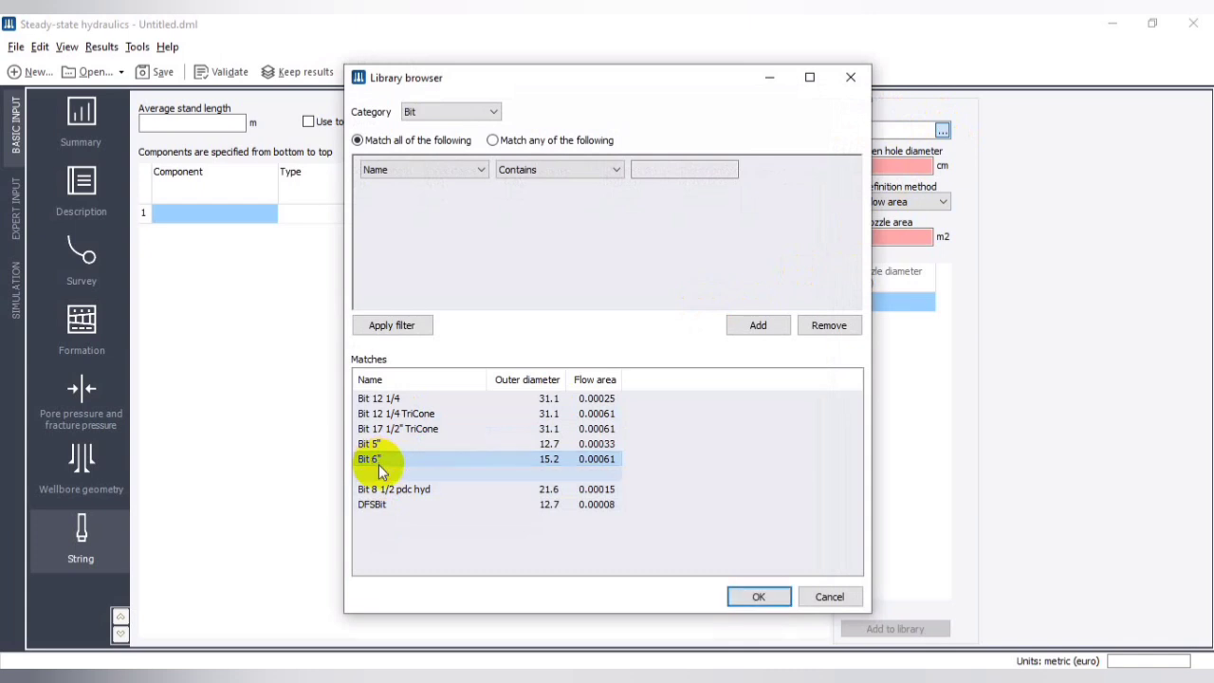
left_click(370, 443)
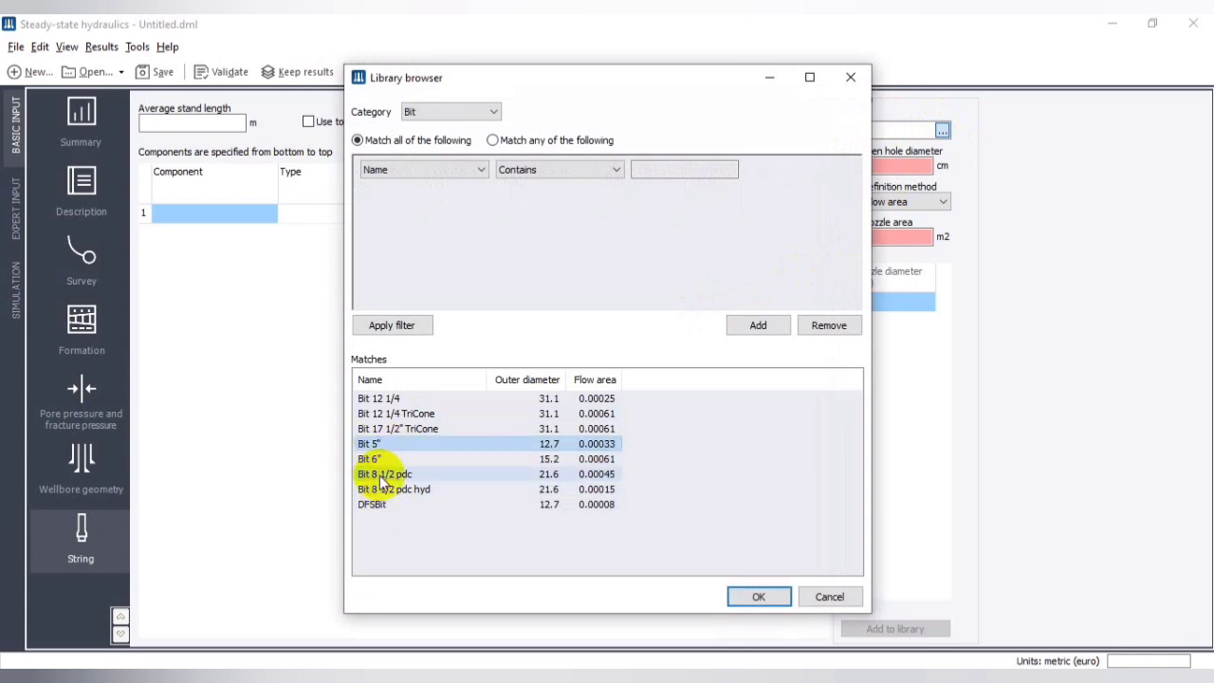
left_click(385, 489)
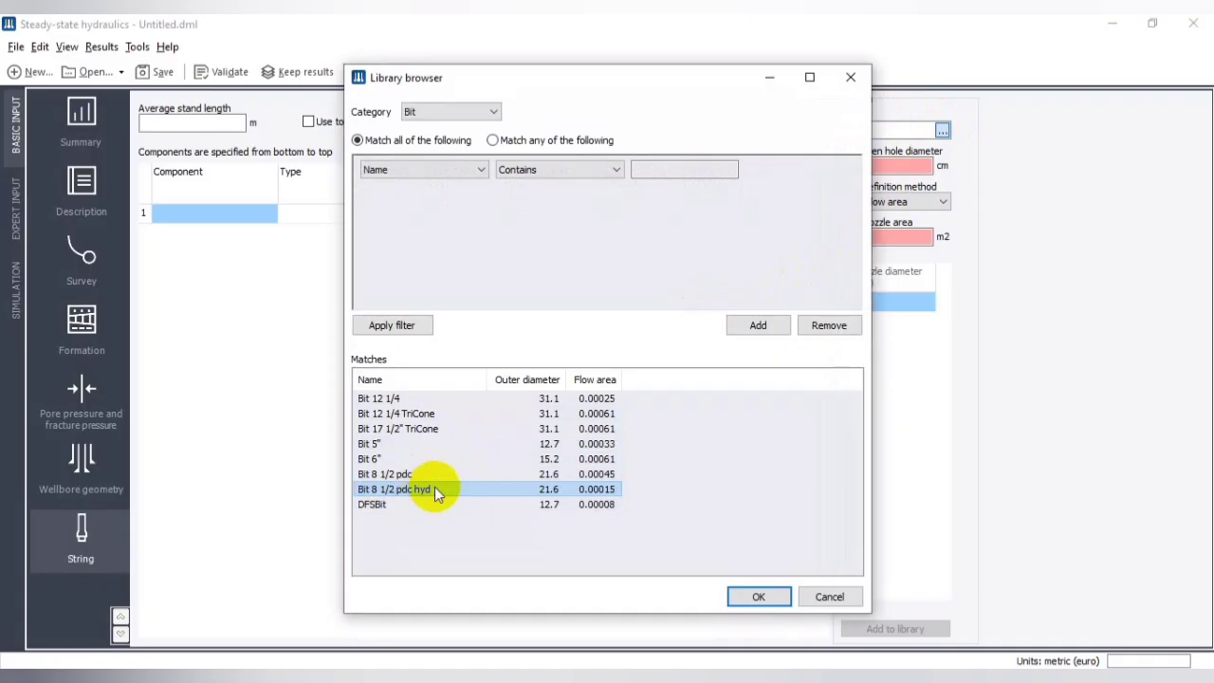
left_click(747, 599)
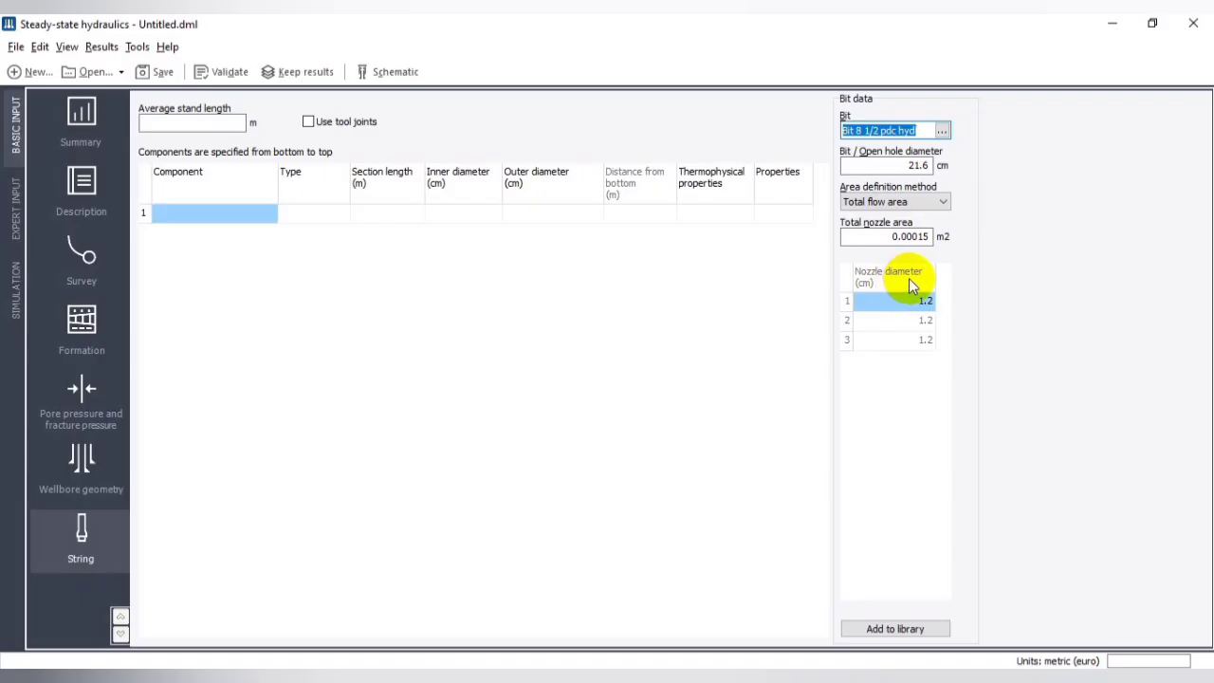
- Load the fluid "WBM example#1 2.0sg" from the library as the drilling mud
left_click(120, 635)
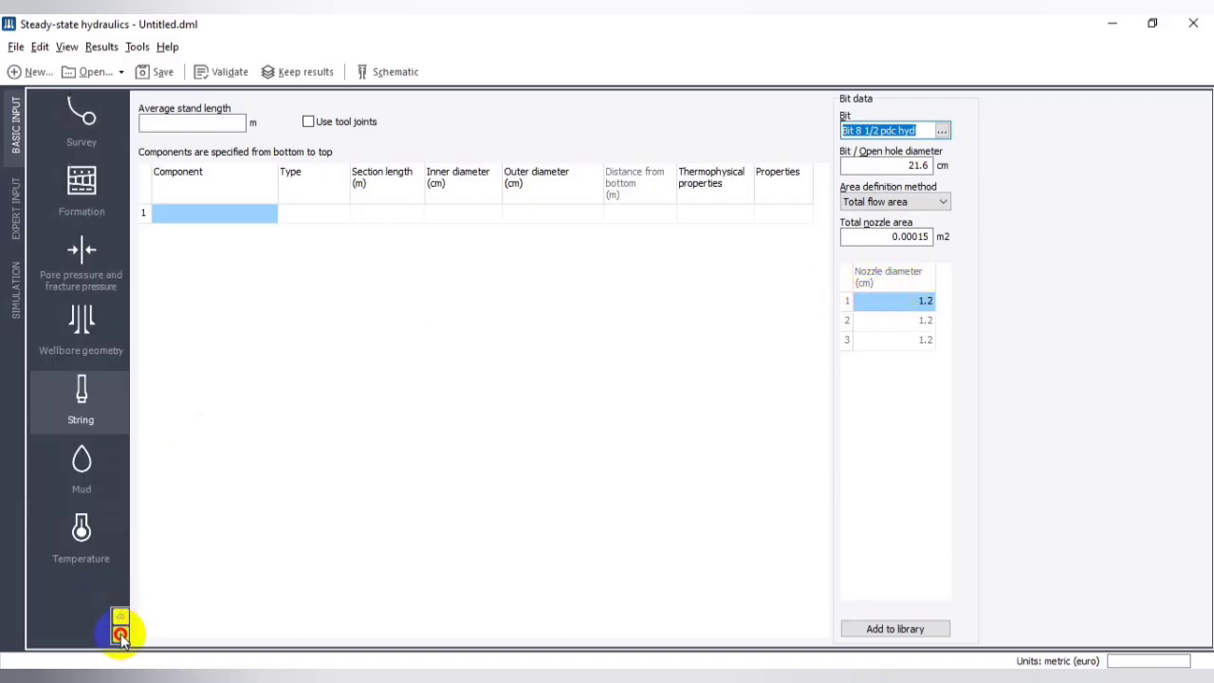
left_click(84, 469)
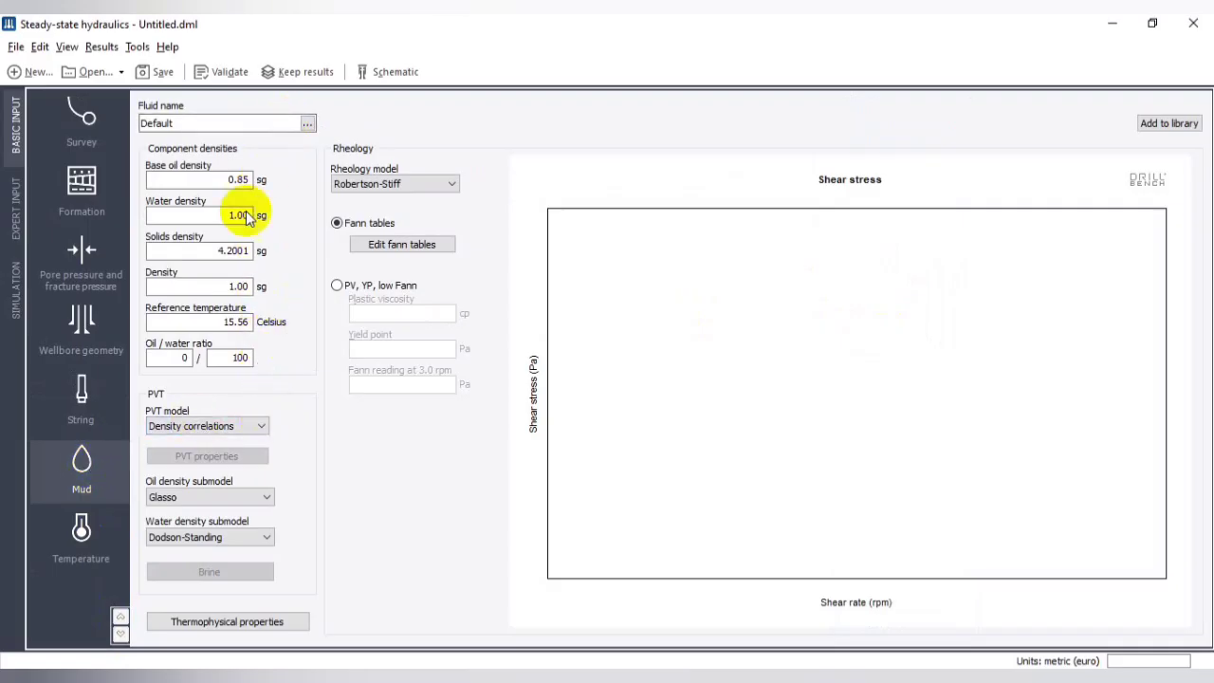
left_click(307, 125)
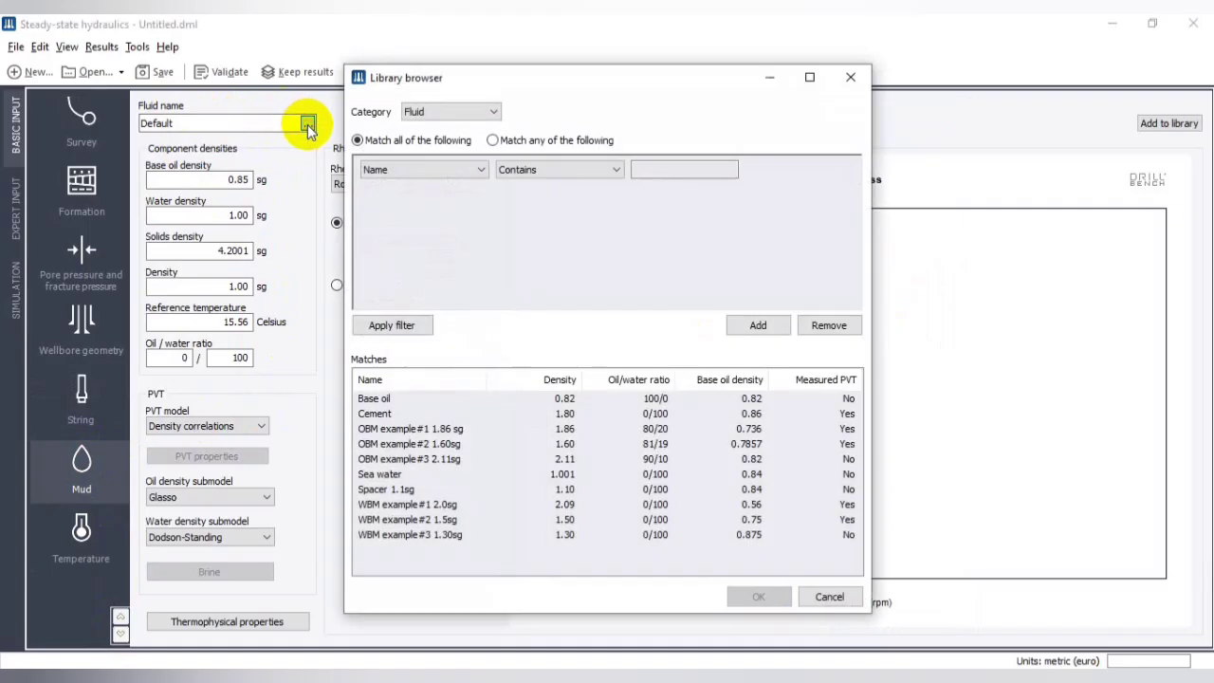
left_click(396, 477)
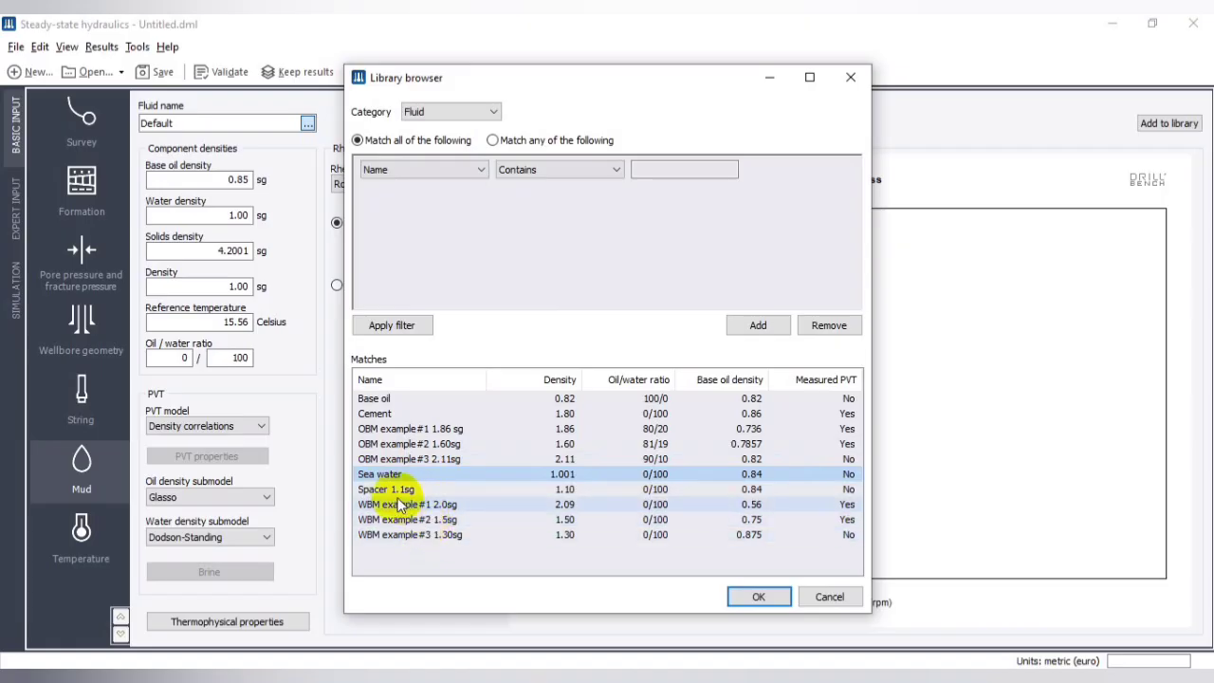
left_click(380, 428)
left_click(383, 444)
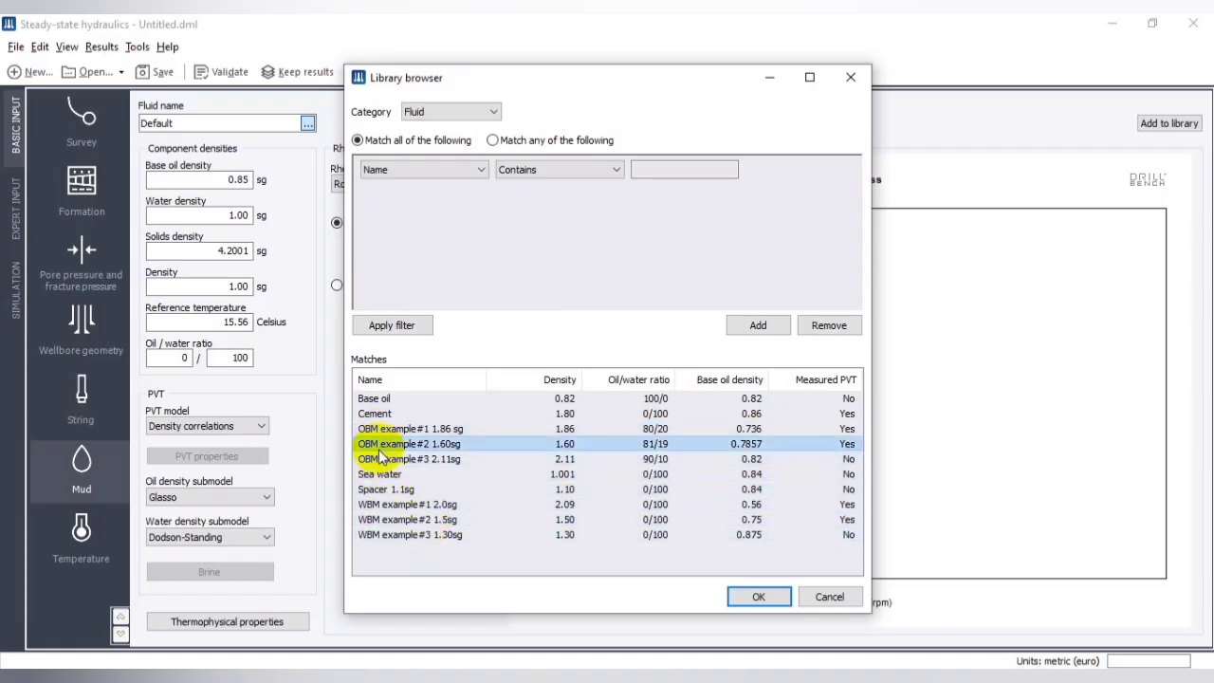
left_click(387, 461)
left_click(409, 504)
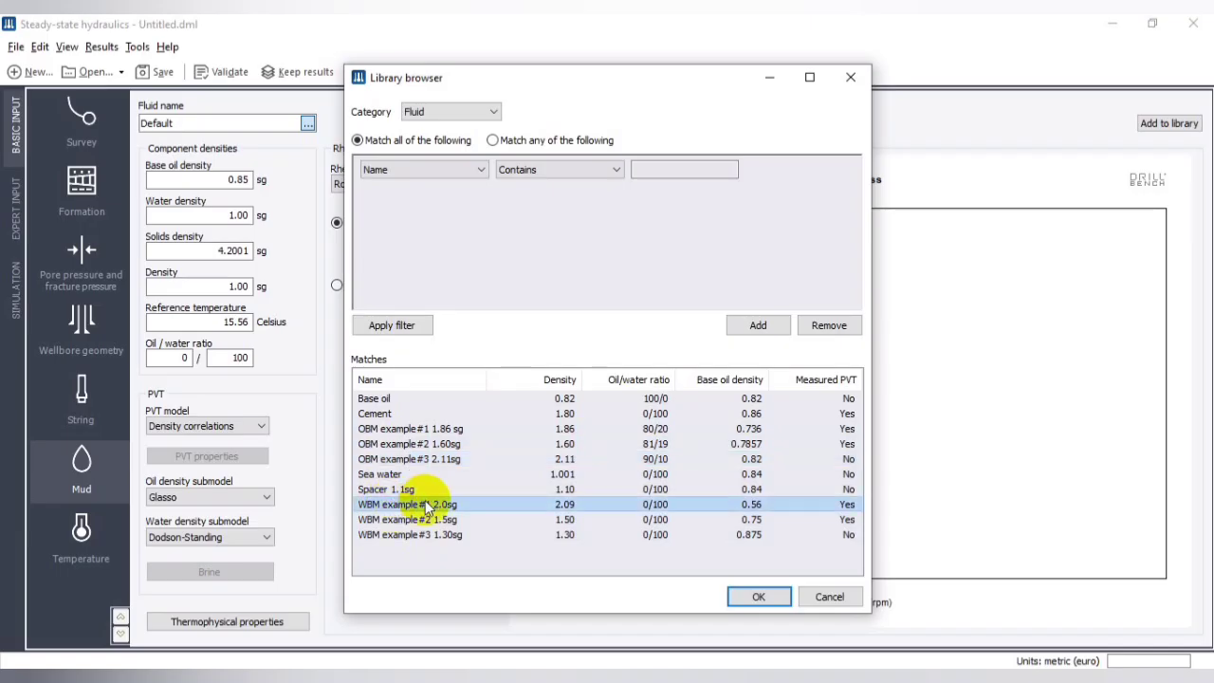
left_click(753, 598)
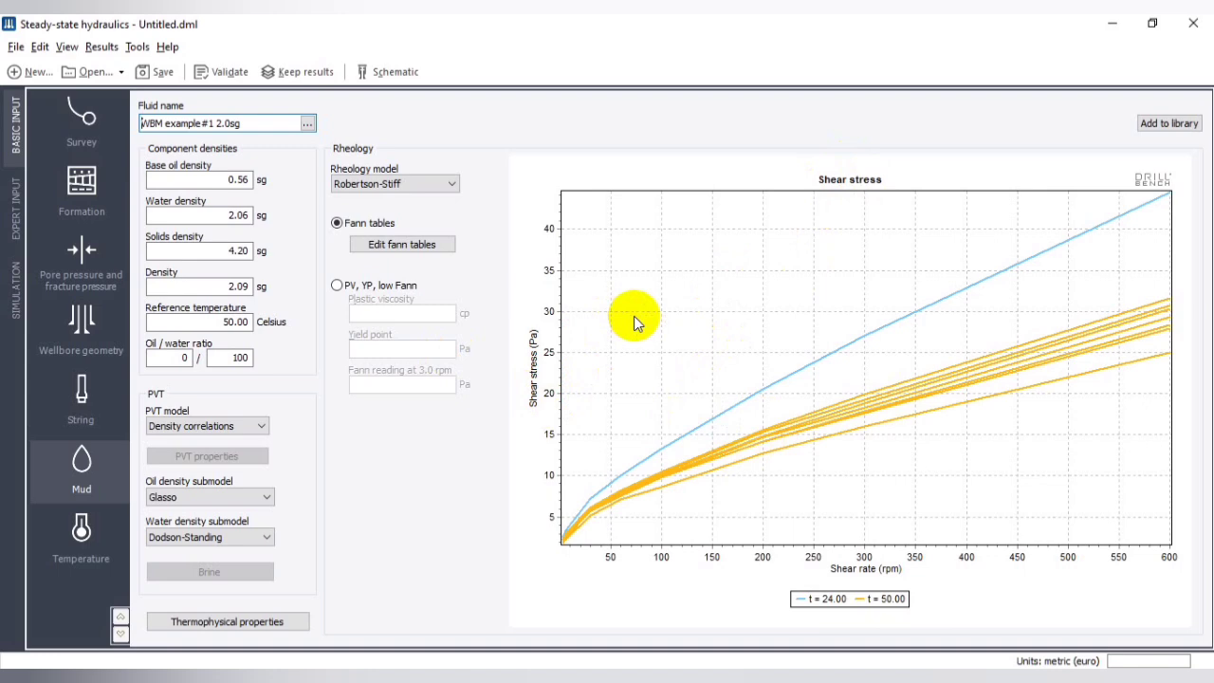
- Set the mud's PVT model to Measured and review its measured fluid density table and plots
left_click(260, 429)
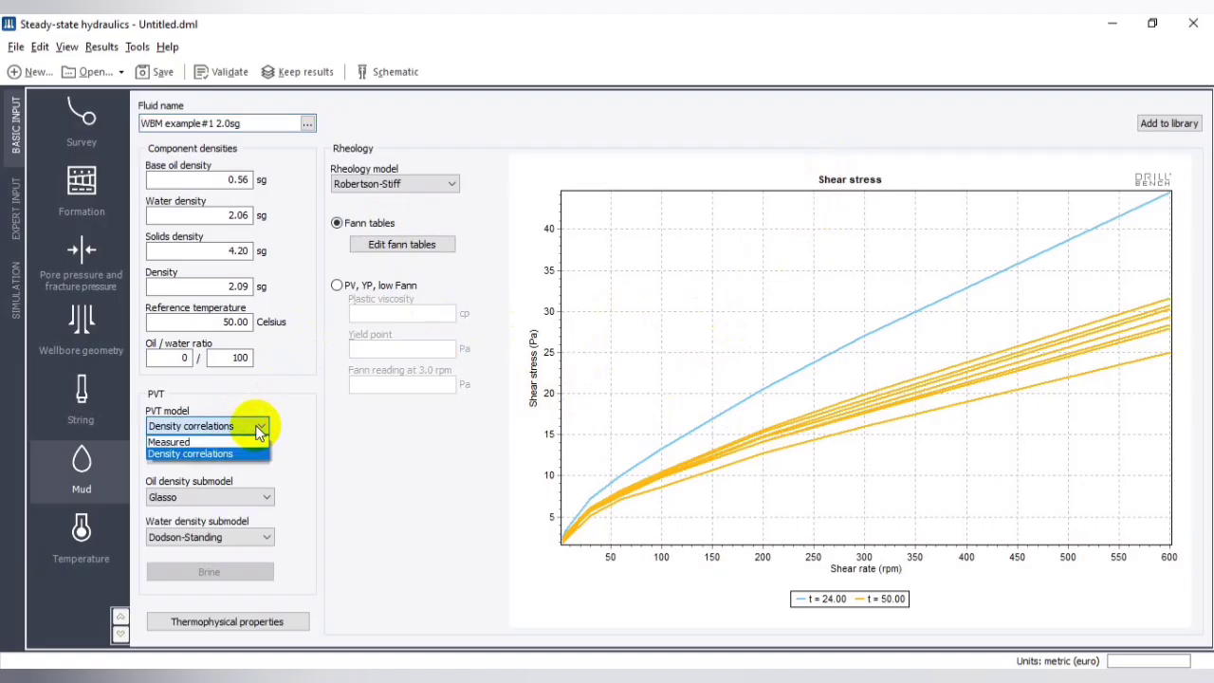
left_click(227, 442)
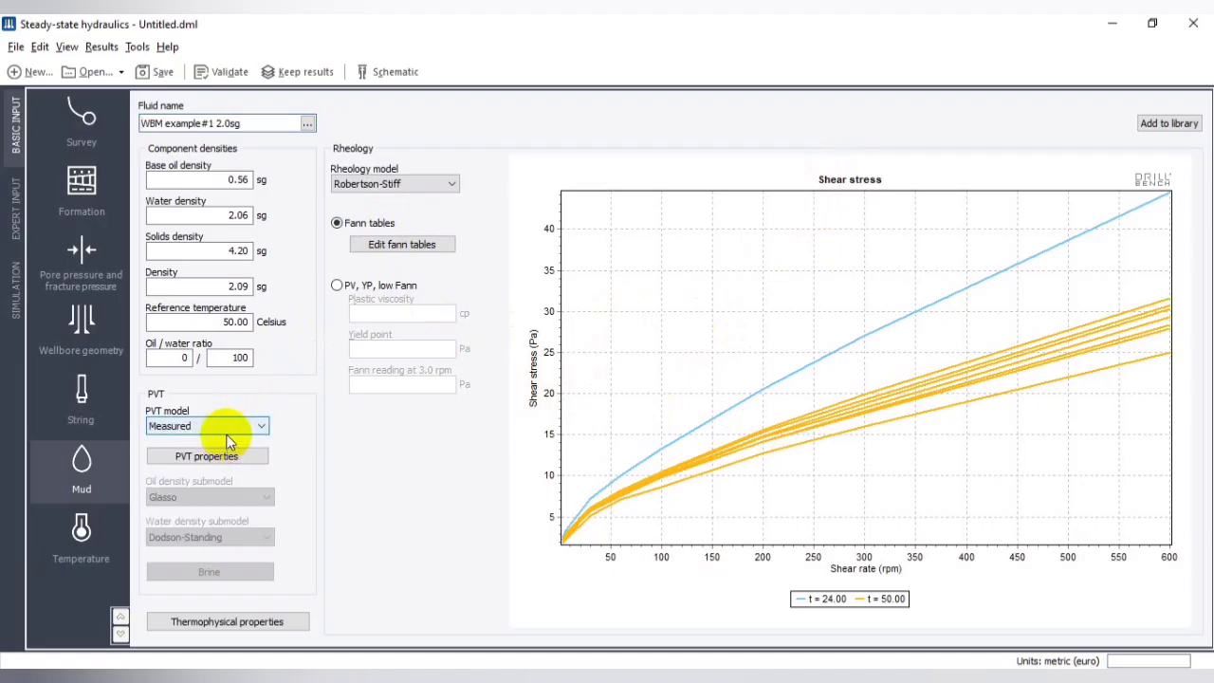
left_click(209, 456)
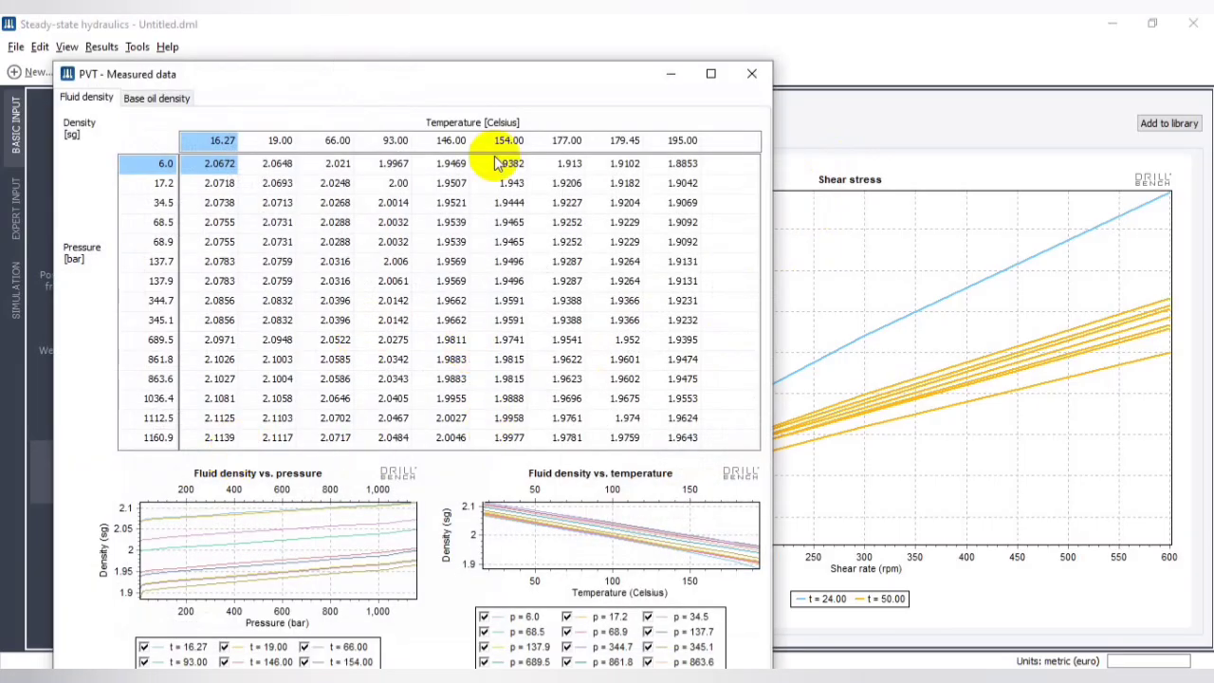
left_click_drag(577, 82, 628, 43)
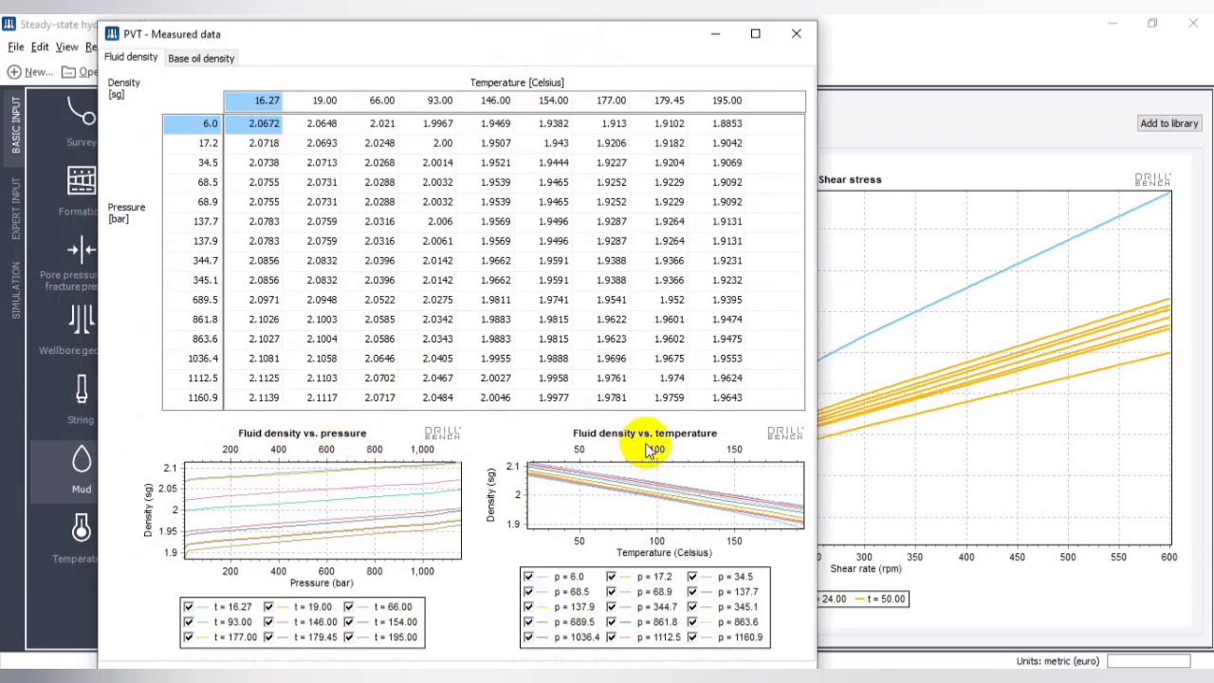
left_click(797, 33)
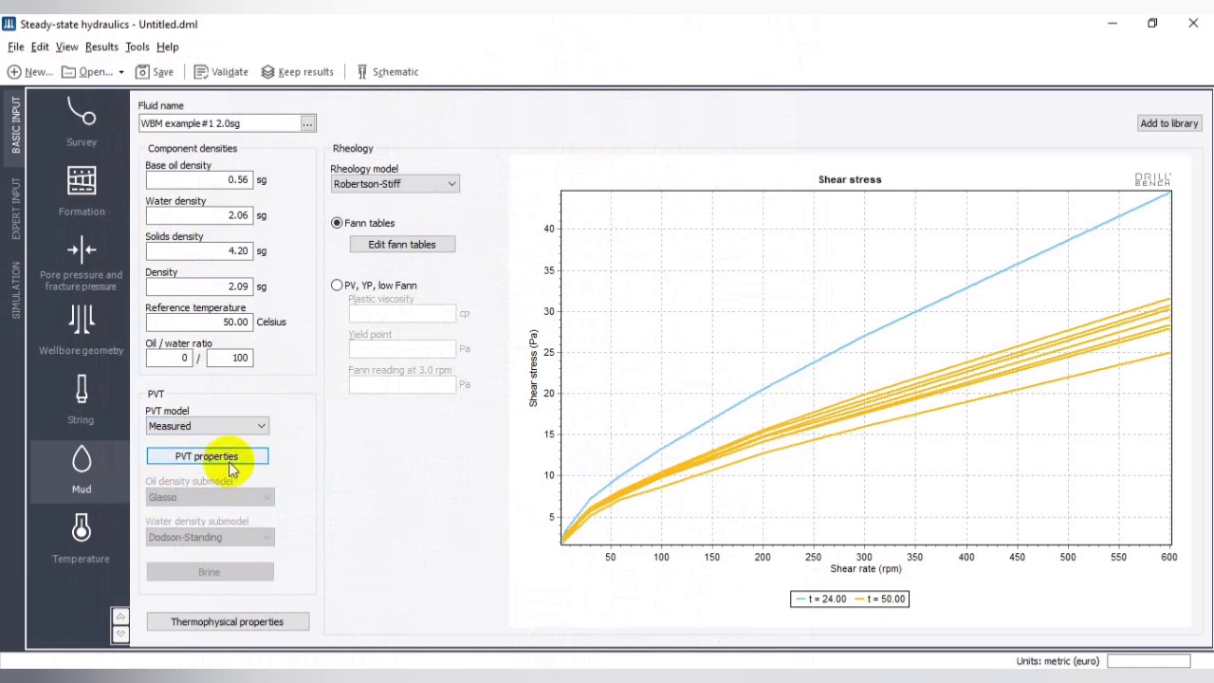
- Examine the mud's Fann table readings from 600 to 3 RPM and switch the rheology input to PV, YP, low Fann
left_click(388, 243)
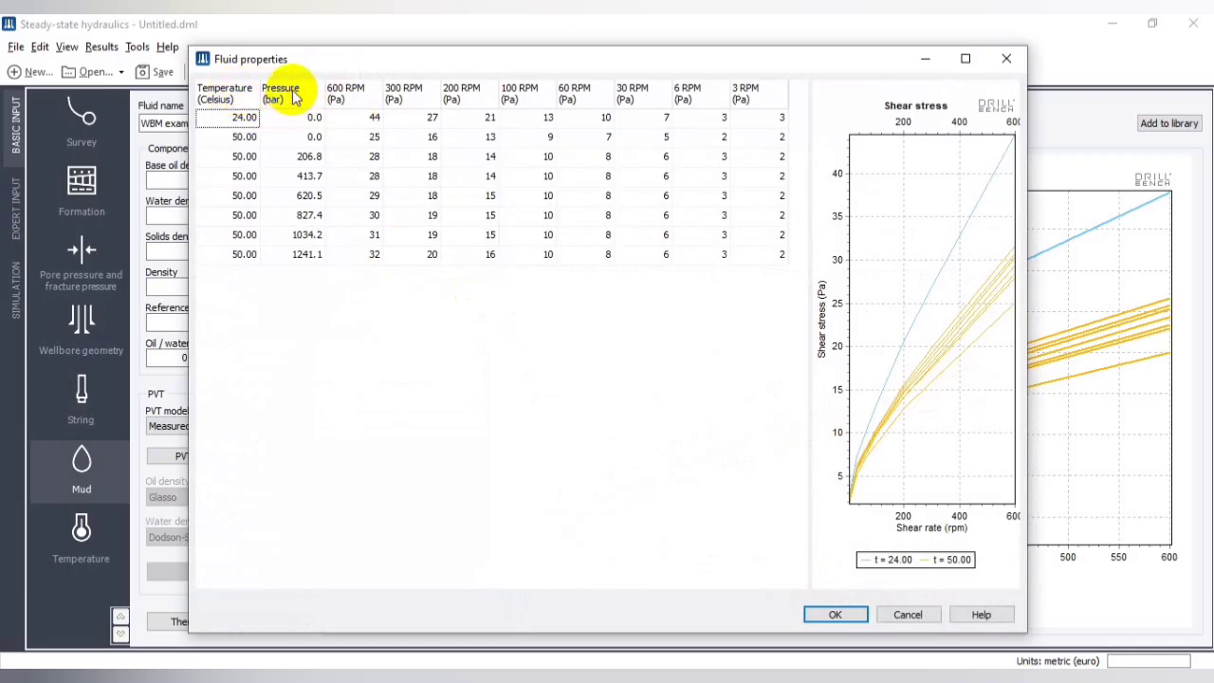
left_click(352, 102)
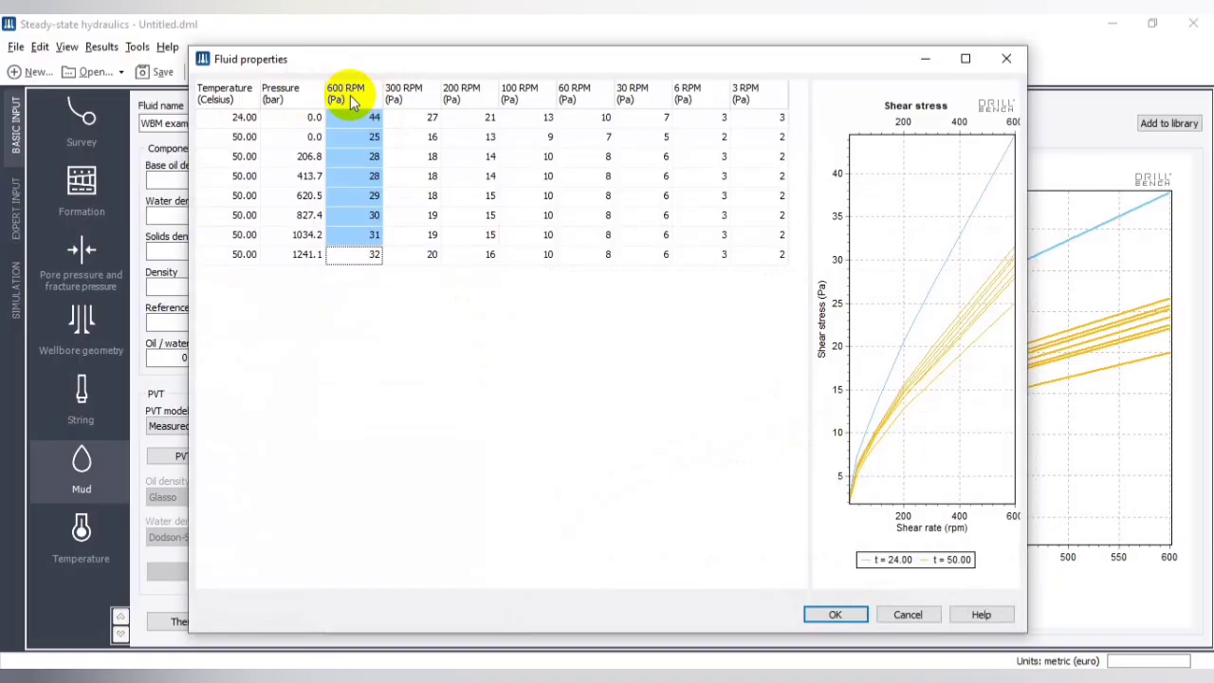
left_click(431, 93)
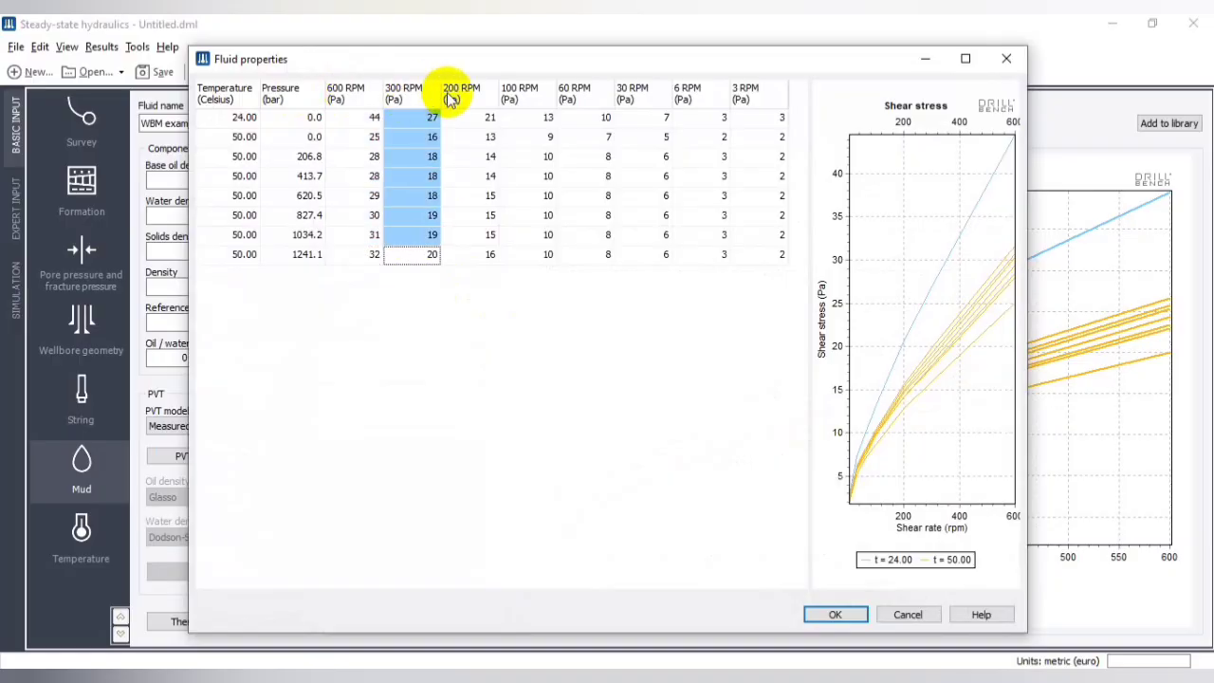
left_click(474, 93)
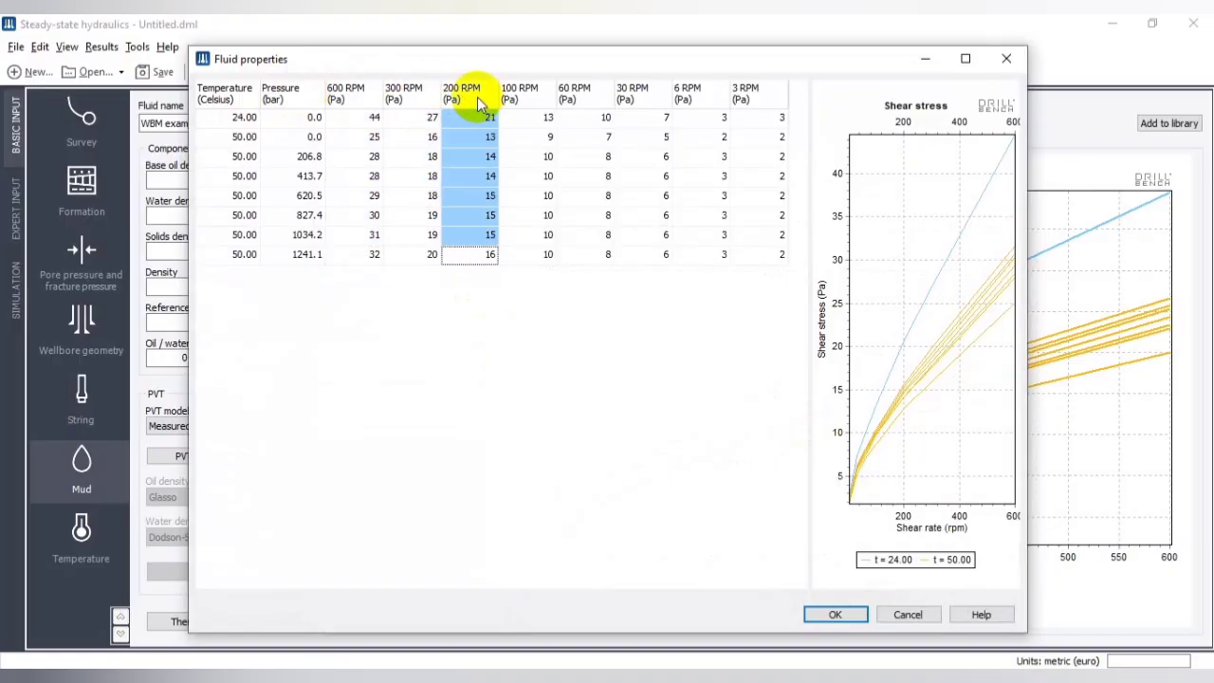
left_click(526, 95)
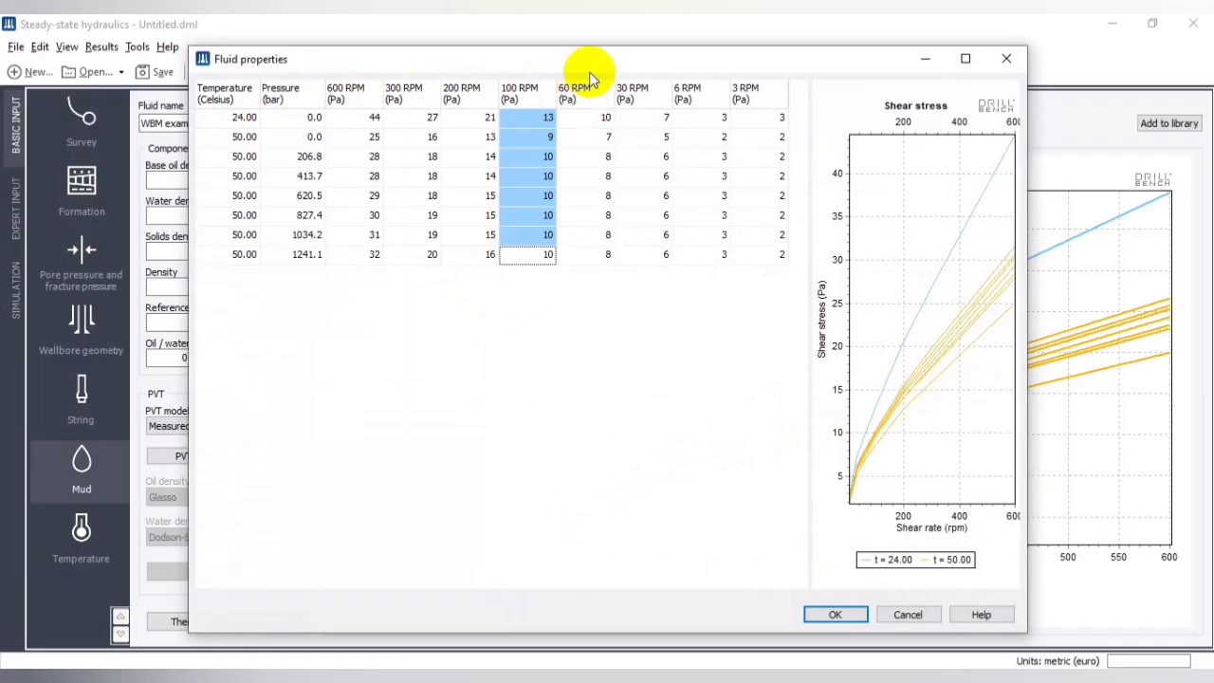
left_click(583, 95)
left_click(645, 97)
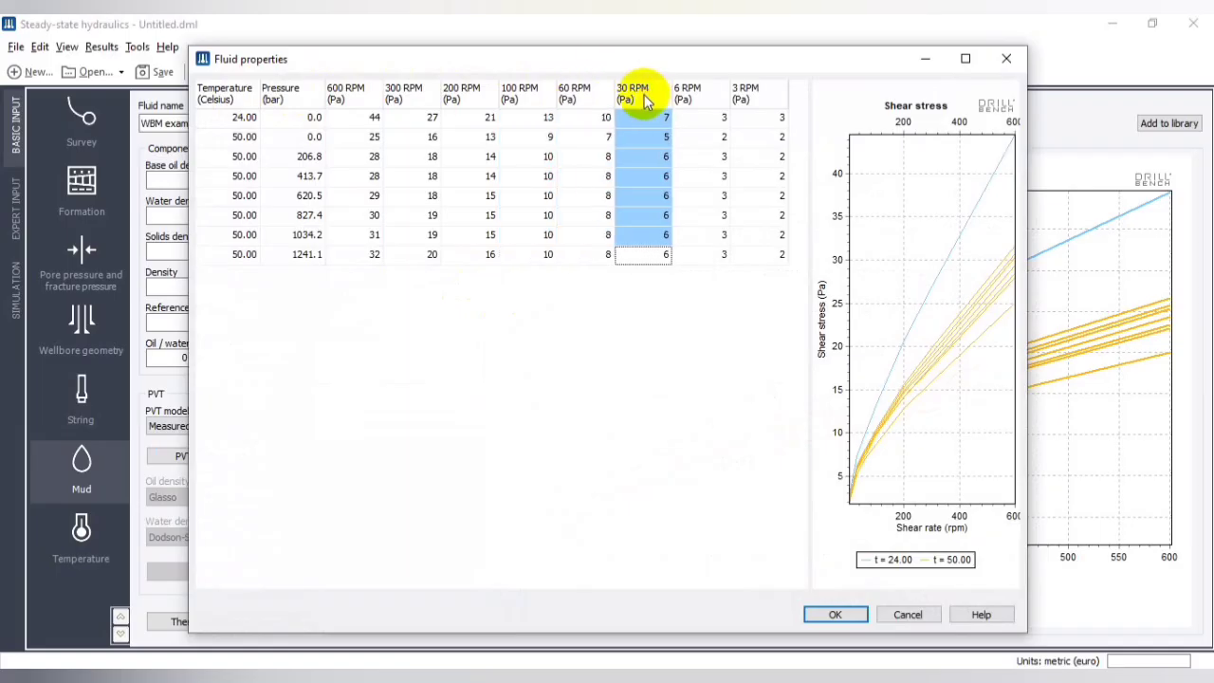
left_click(702, 97)
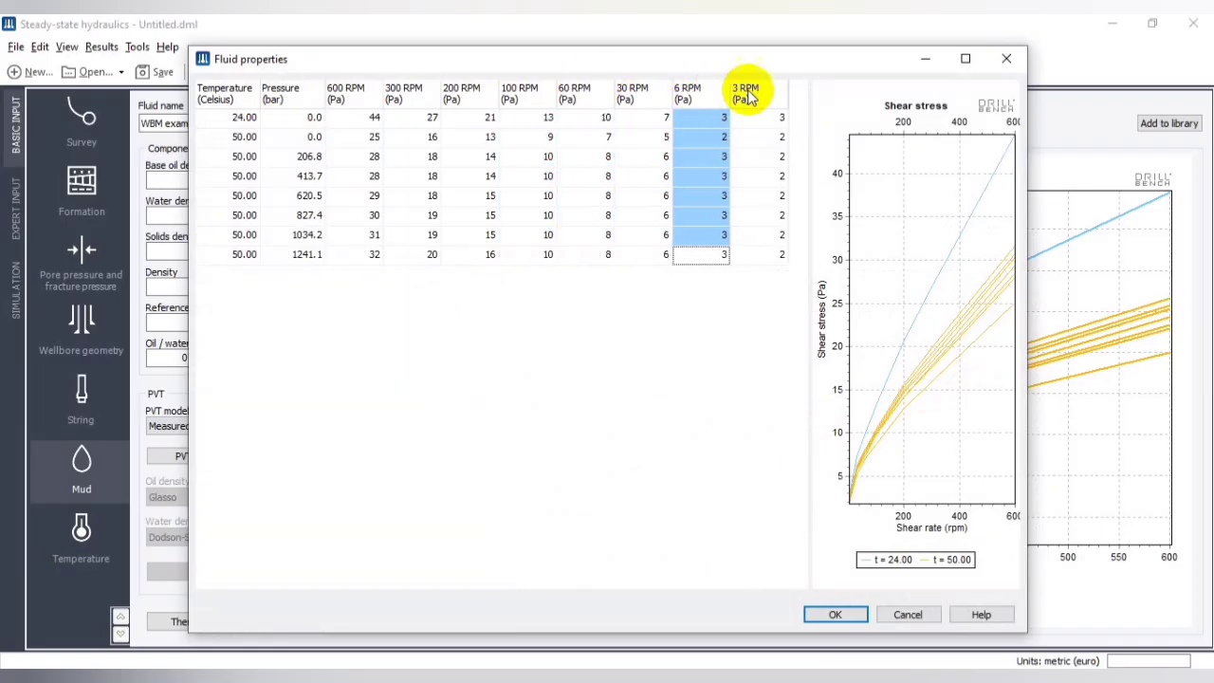
left_click(745, 97)
left_click(1006, 58)
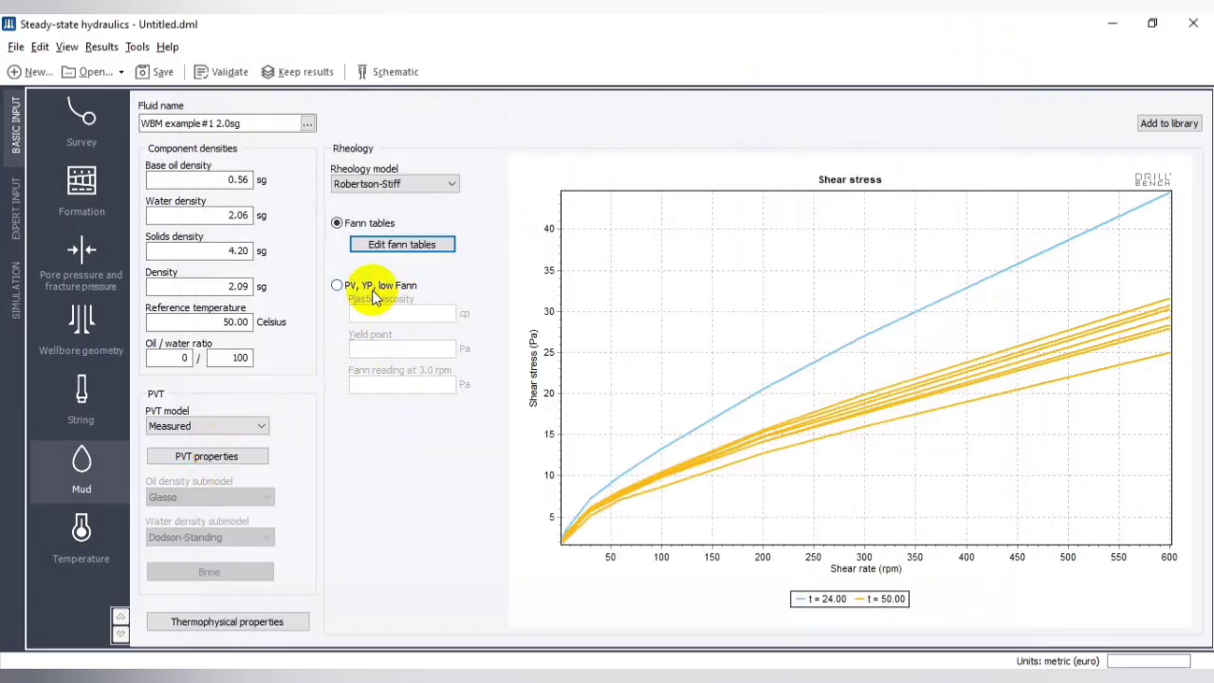
left_click(338, 285)
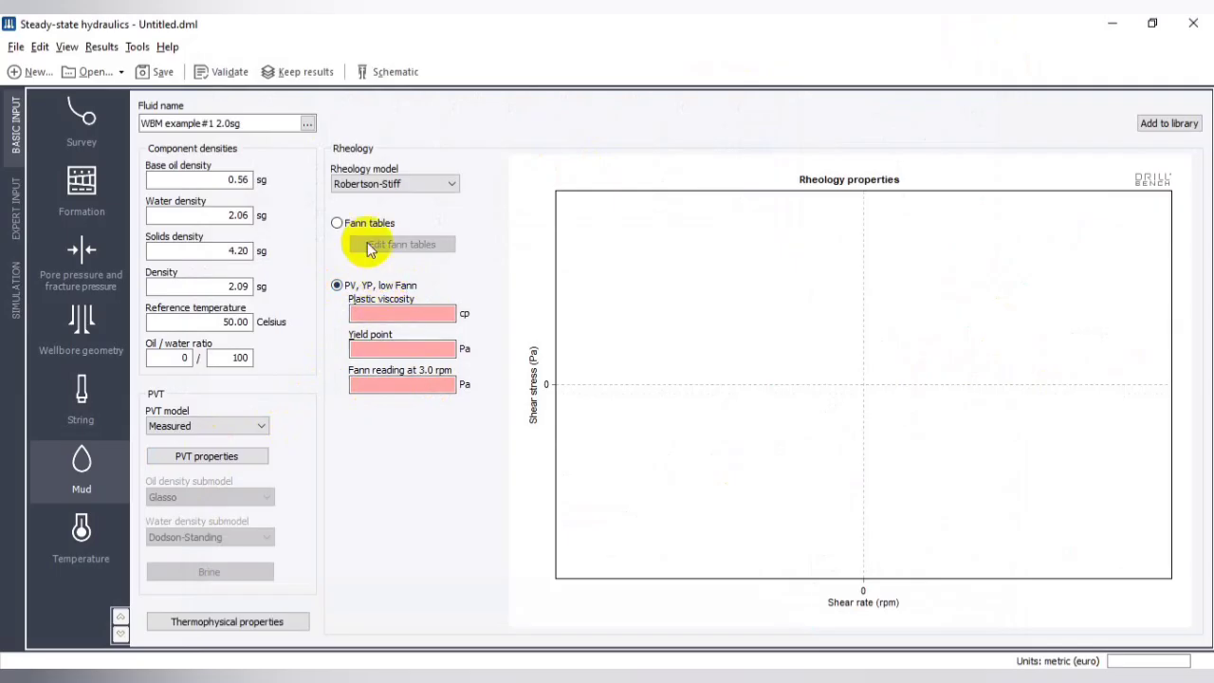
- Set the wellbore temperature model to Dynamic model initialized from geothermal gradient
left_click(80, 553)
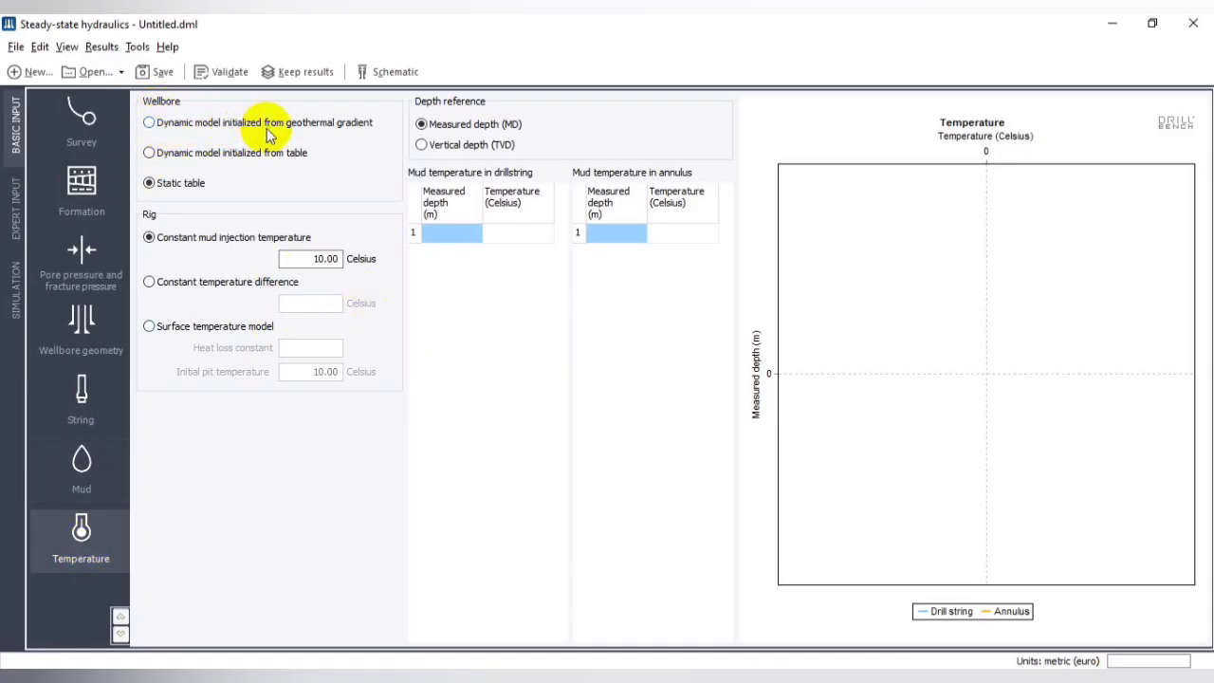
left_click(191, 130)
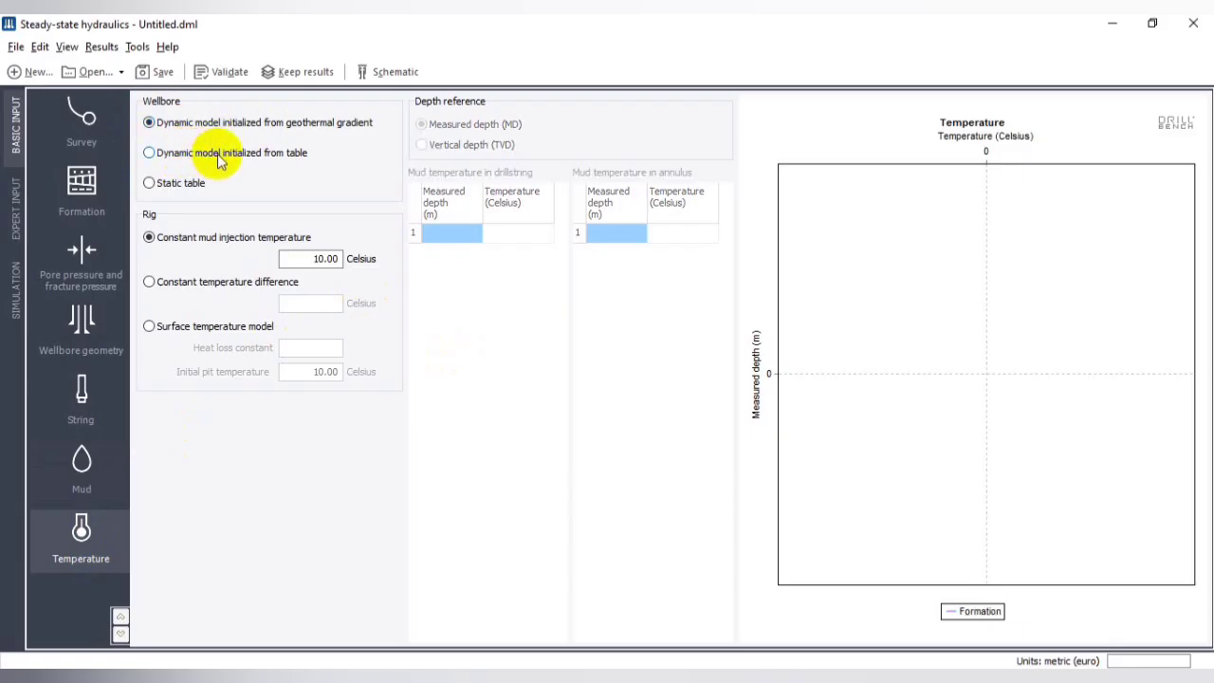
- Set the wellbore temperature model to Static table and try the rig temperature options, ending on Constant mud injection temperature
left_click(228, 155)
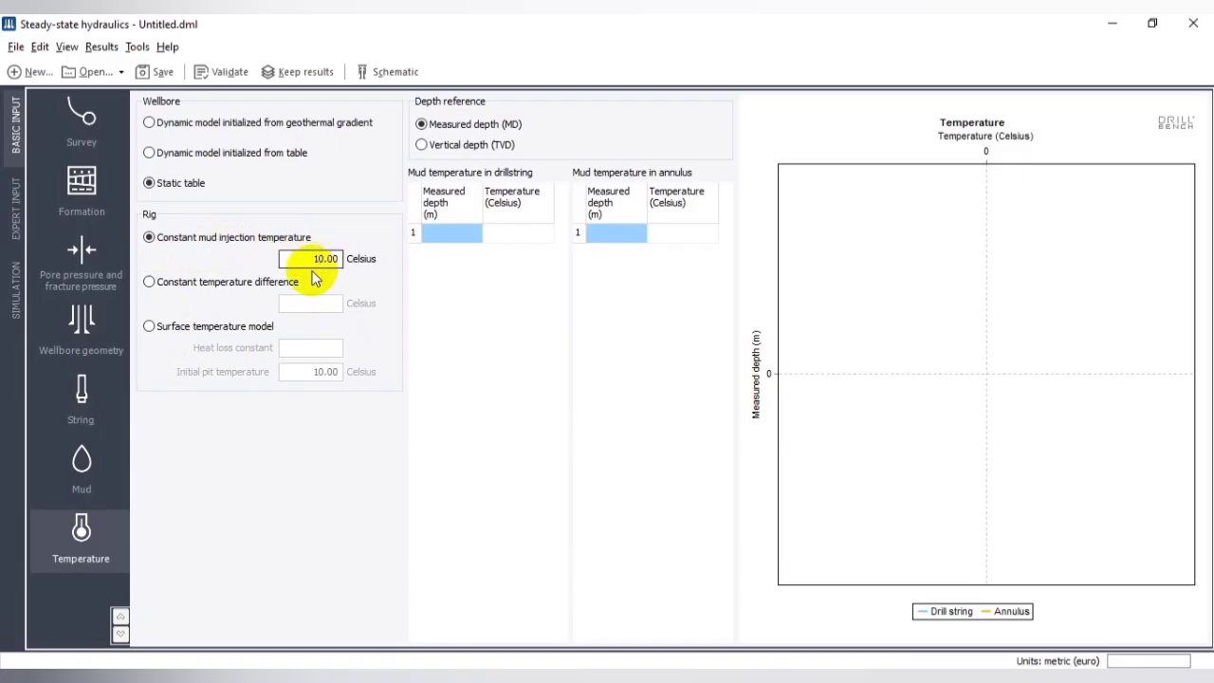
left_click(162, 284)
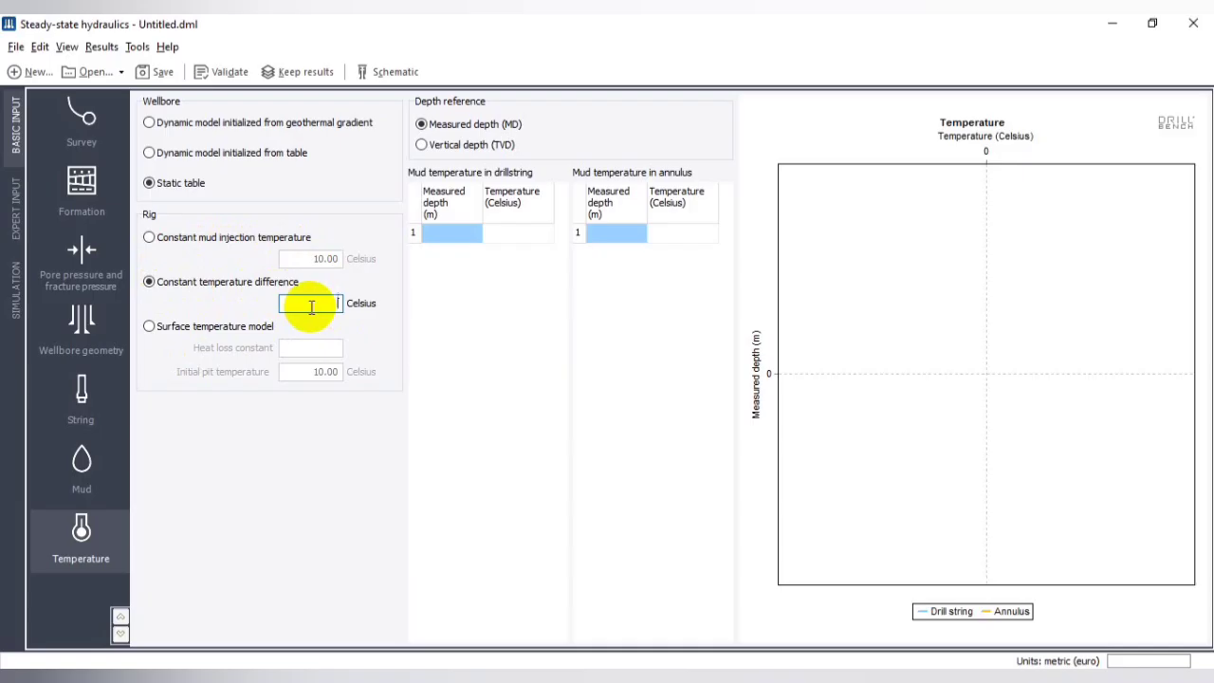
left_click(172, 330)
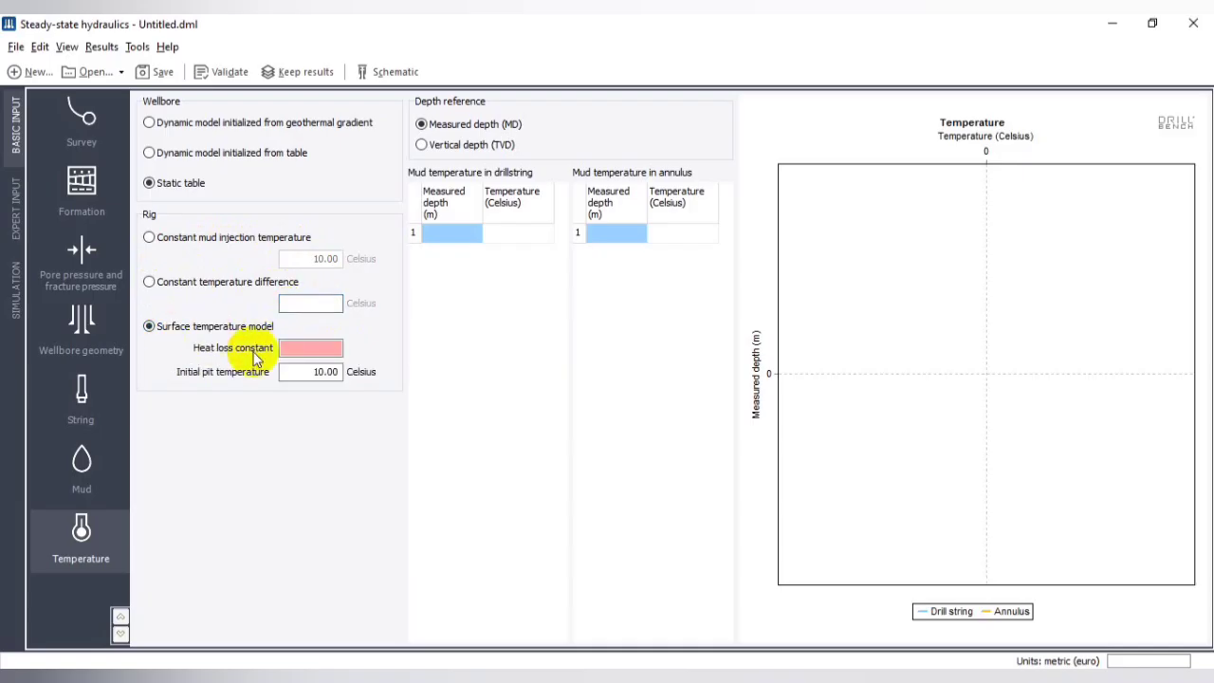
left_click(158, 241)
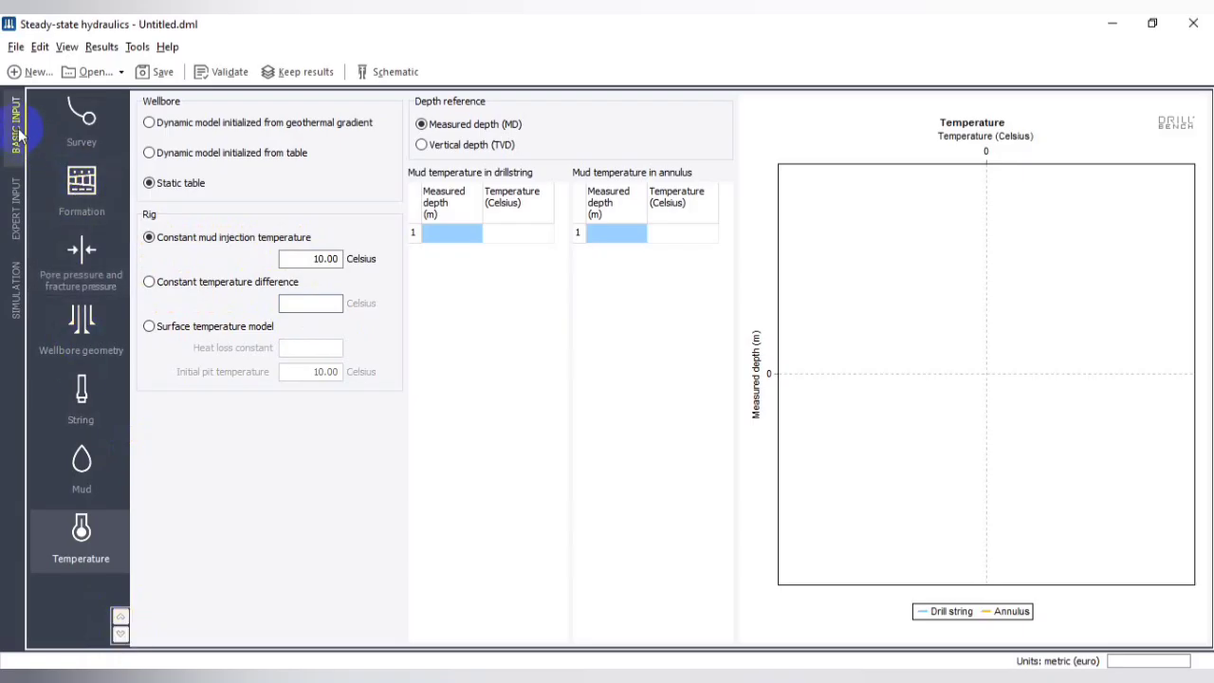
- Examine the expert input pages for model parameters, eccentricity, surface pipeline, and RCH and choke
left_click(16, 218)
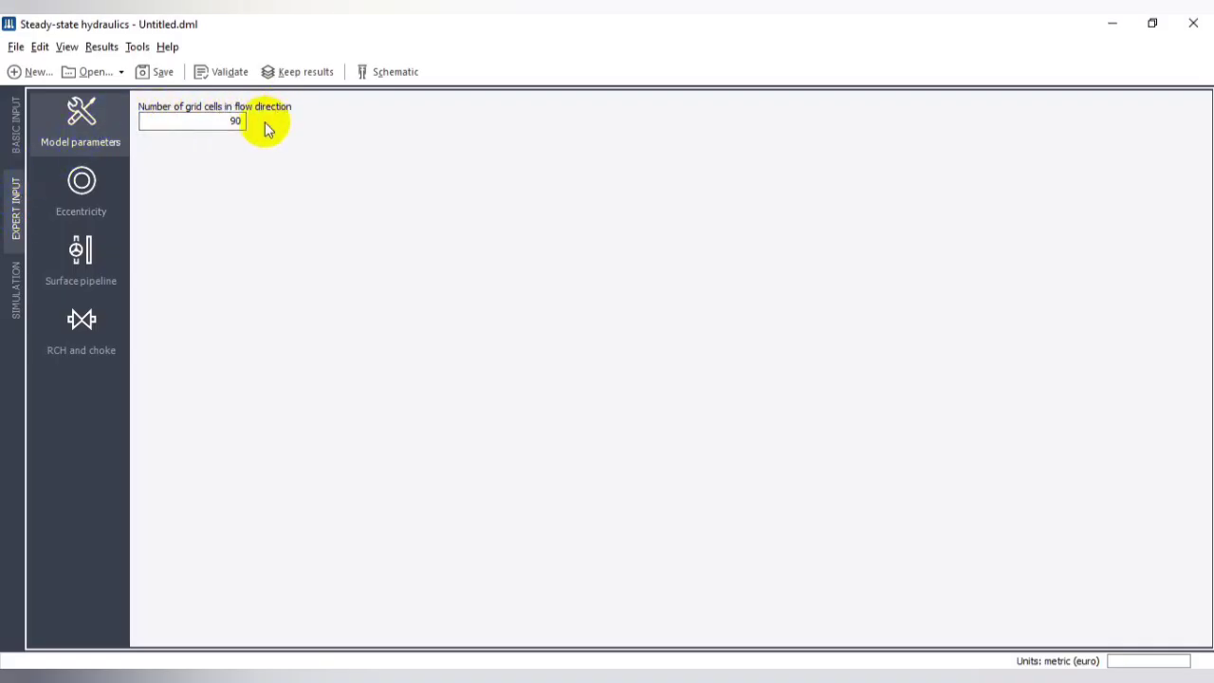
left_click(96, 191)
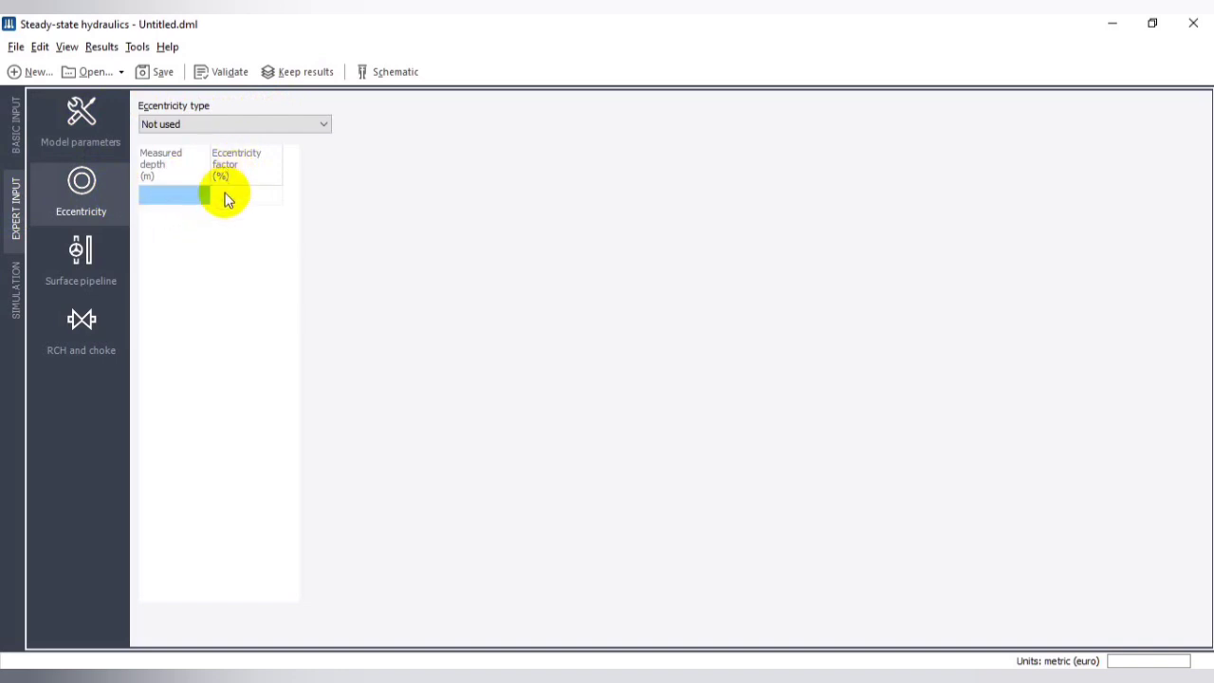
left_click(98, 256)
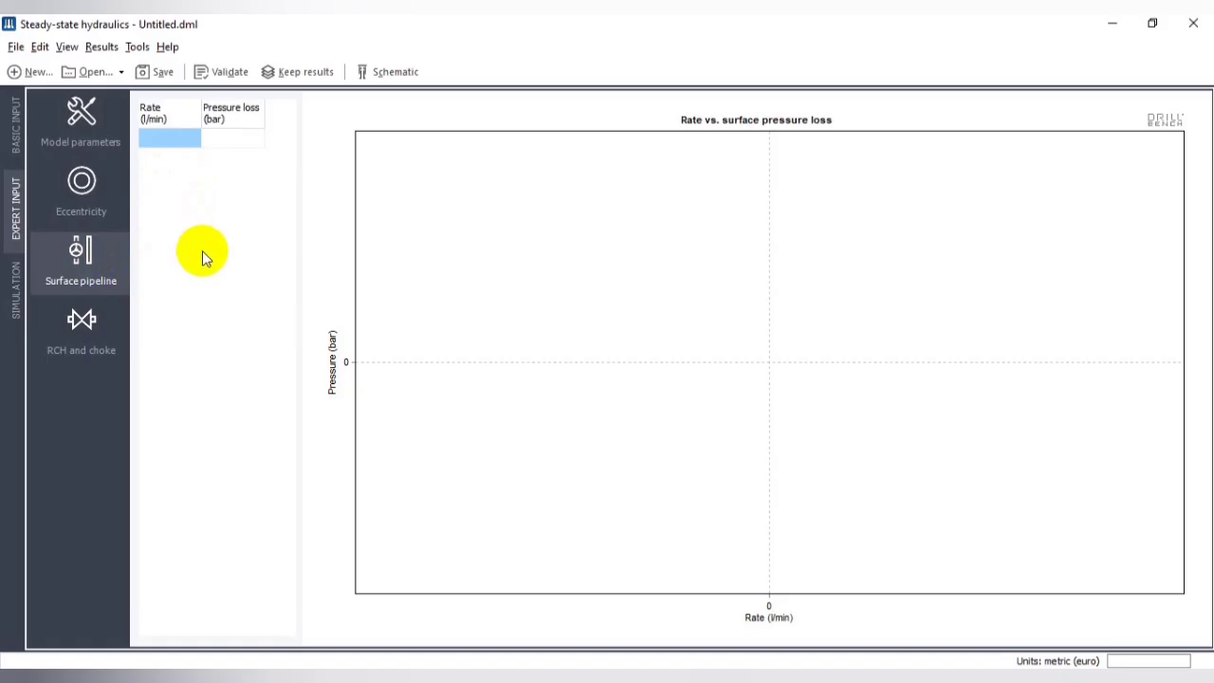
left_click(95, 334)
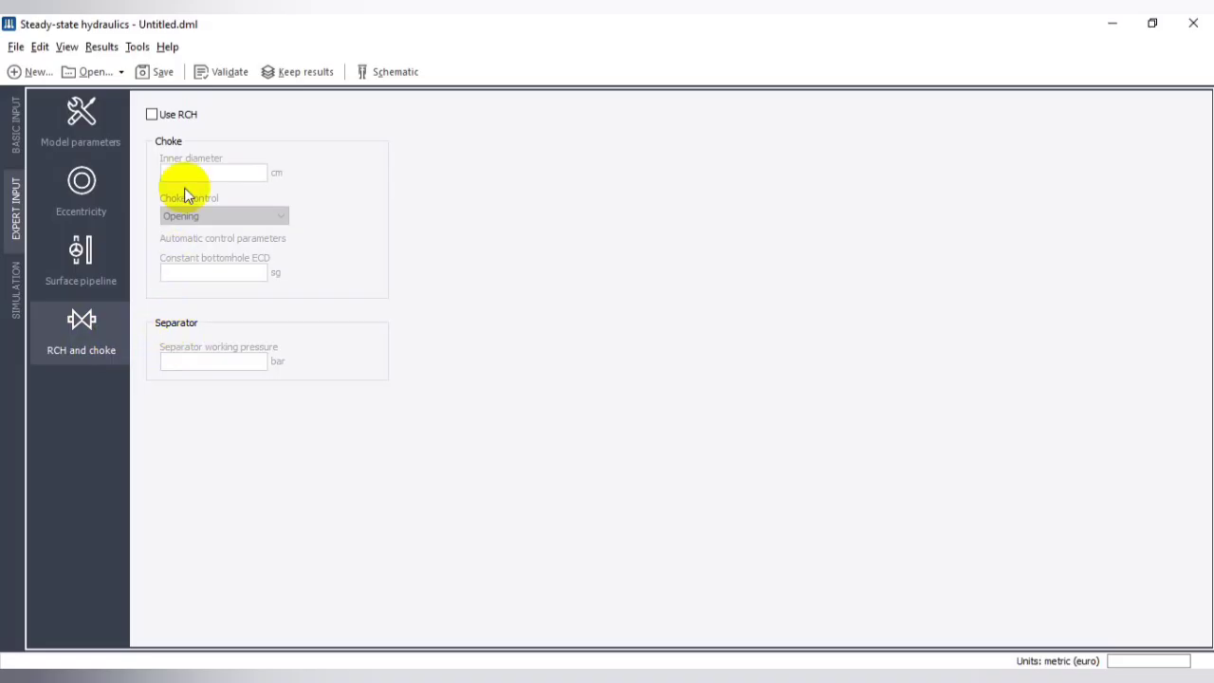
- Examine the hydraulics simulation parameters and its equivalent density, pressure and temperature plots
left_click(15, 289)
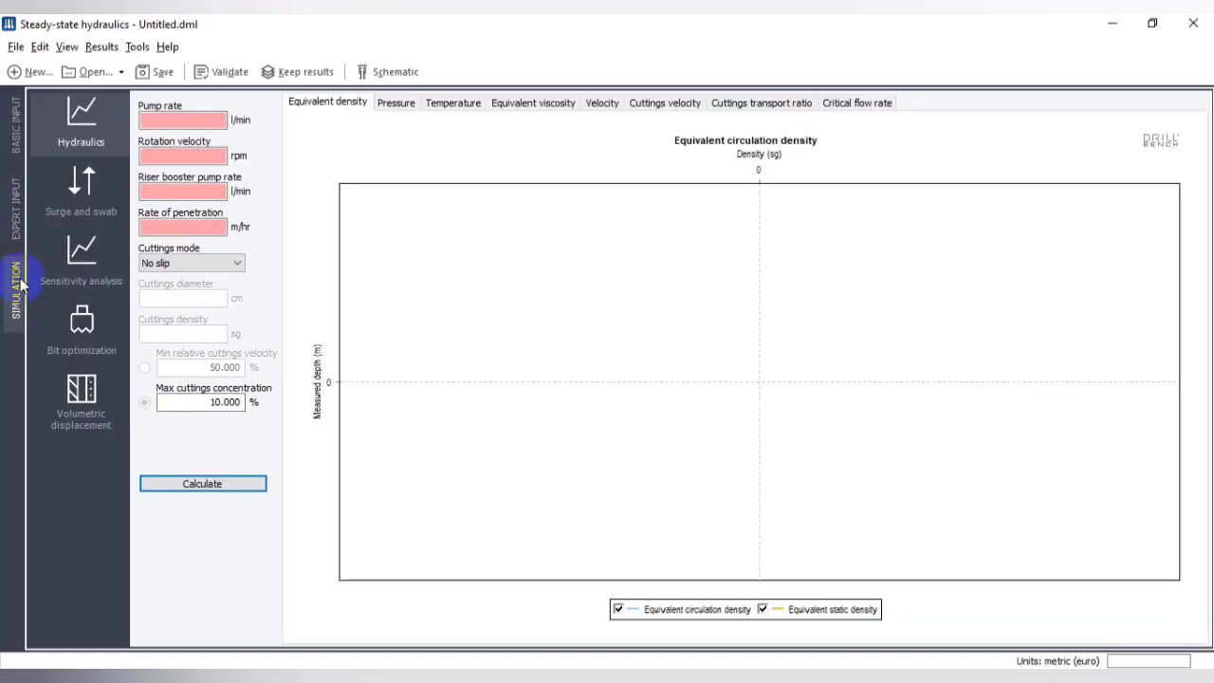
left_click(81, 135)
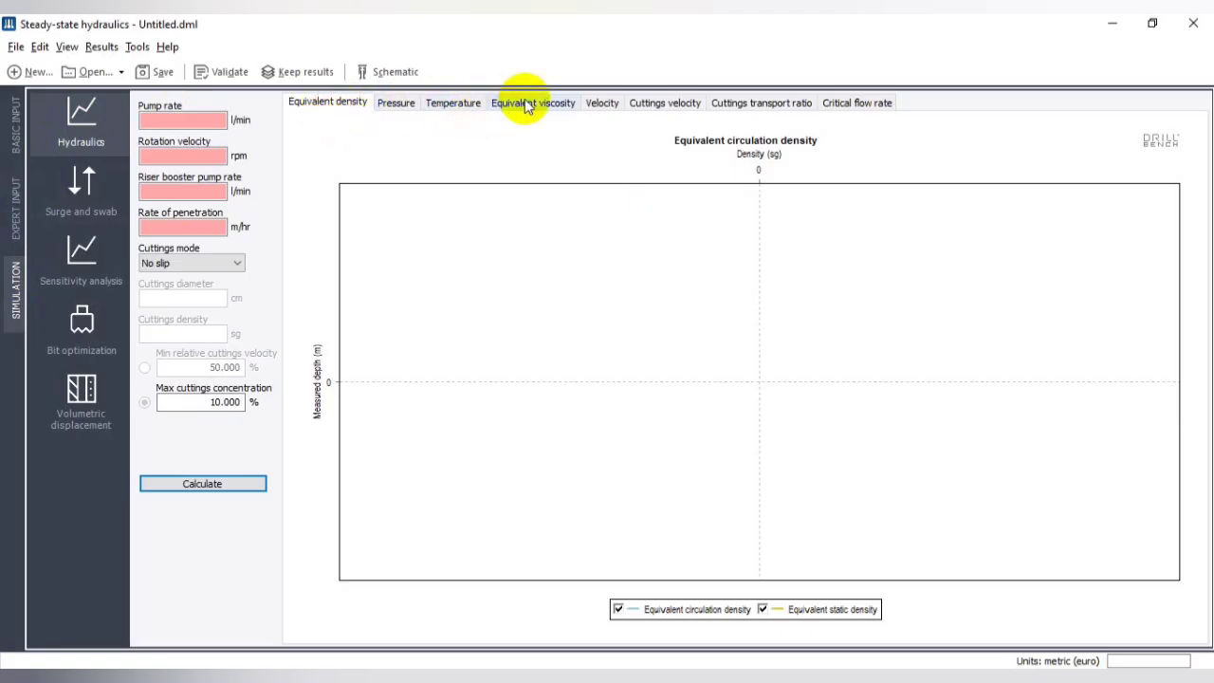
left_click(400, 104)
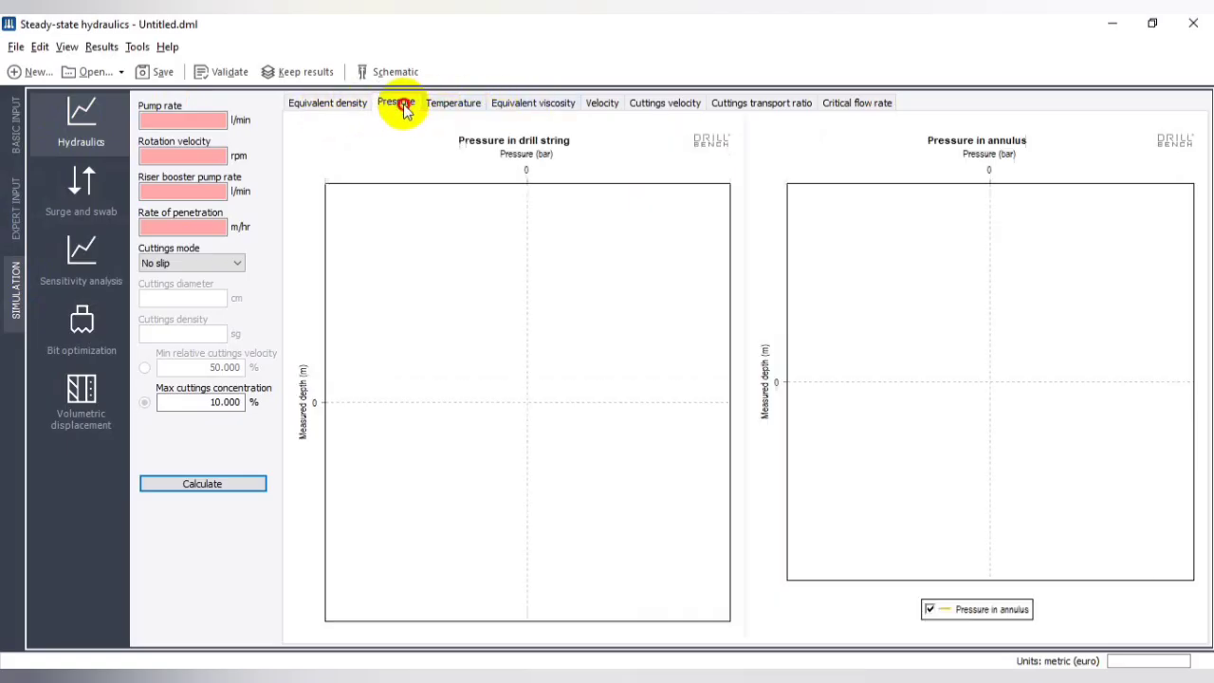
left_click(456, 106)
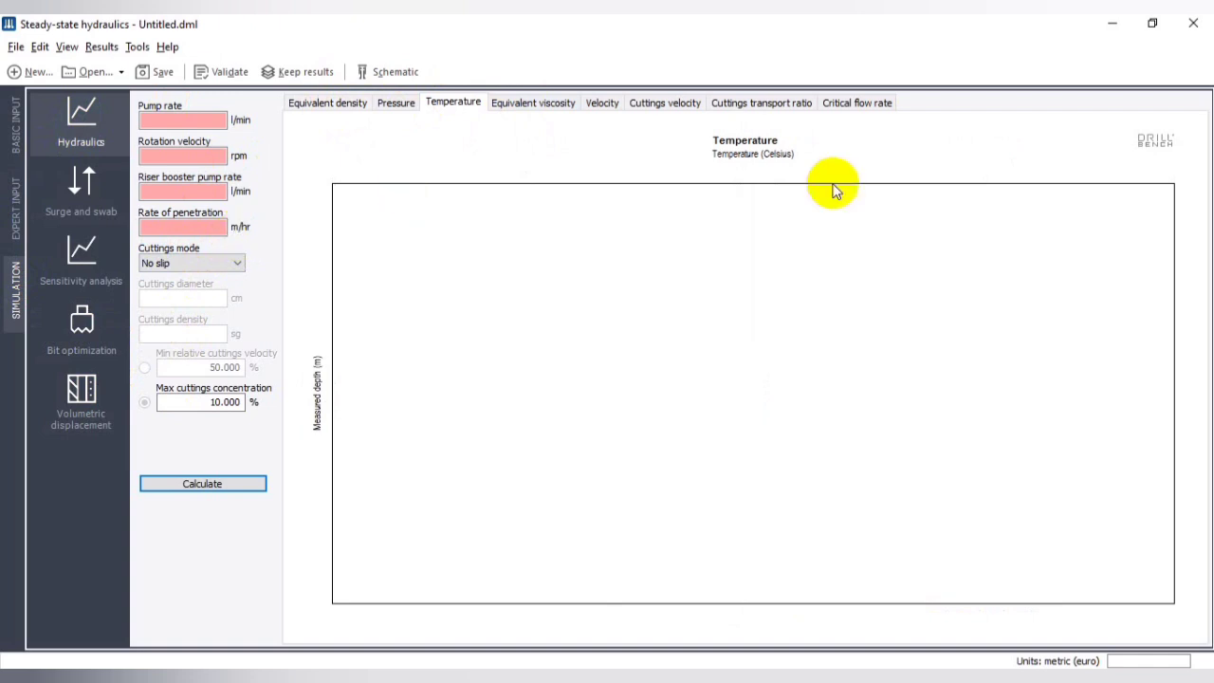
- Close the untitled hydraulics case without saving and minimize the course PDF window
left_click(1198, 23)
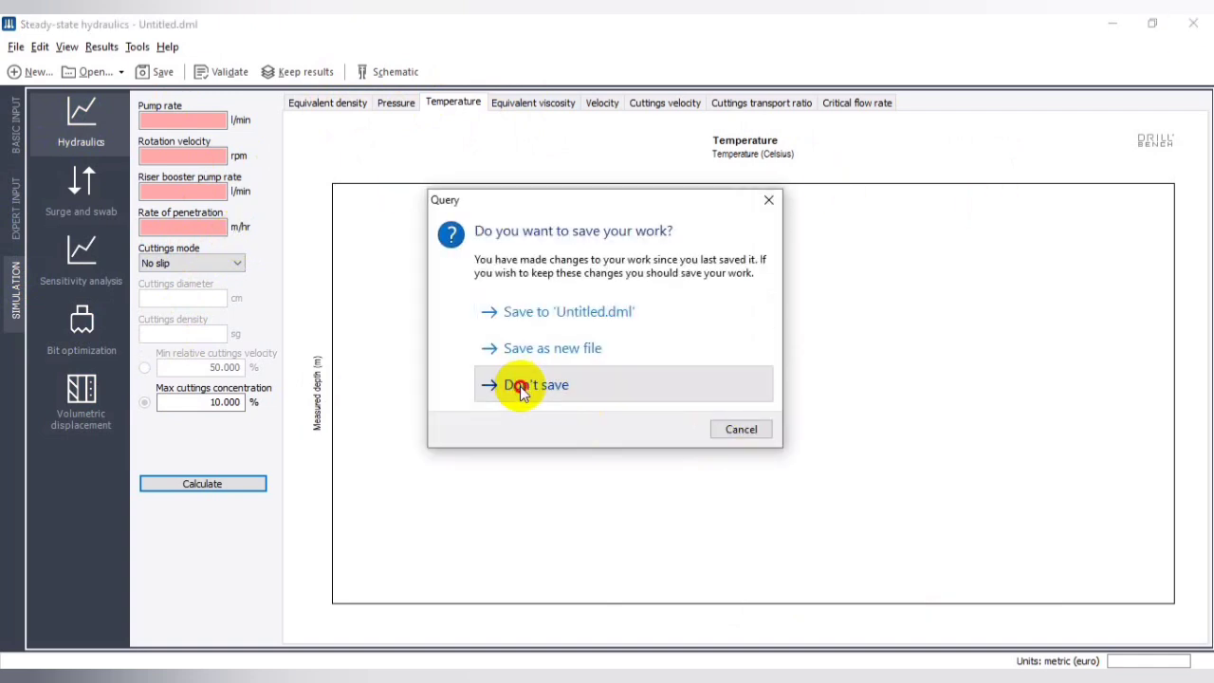
left_click(519, 387)
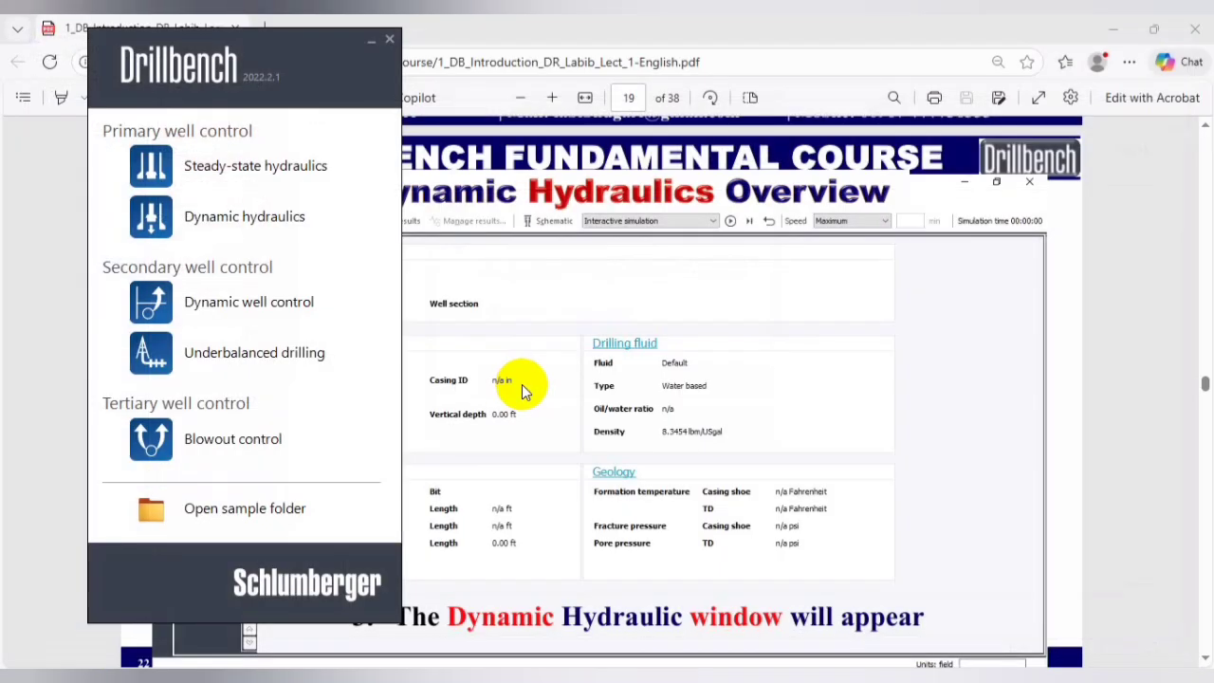
left_click(1111, 28)
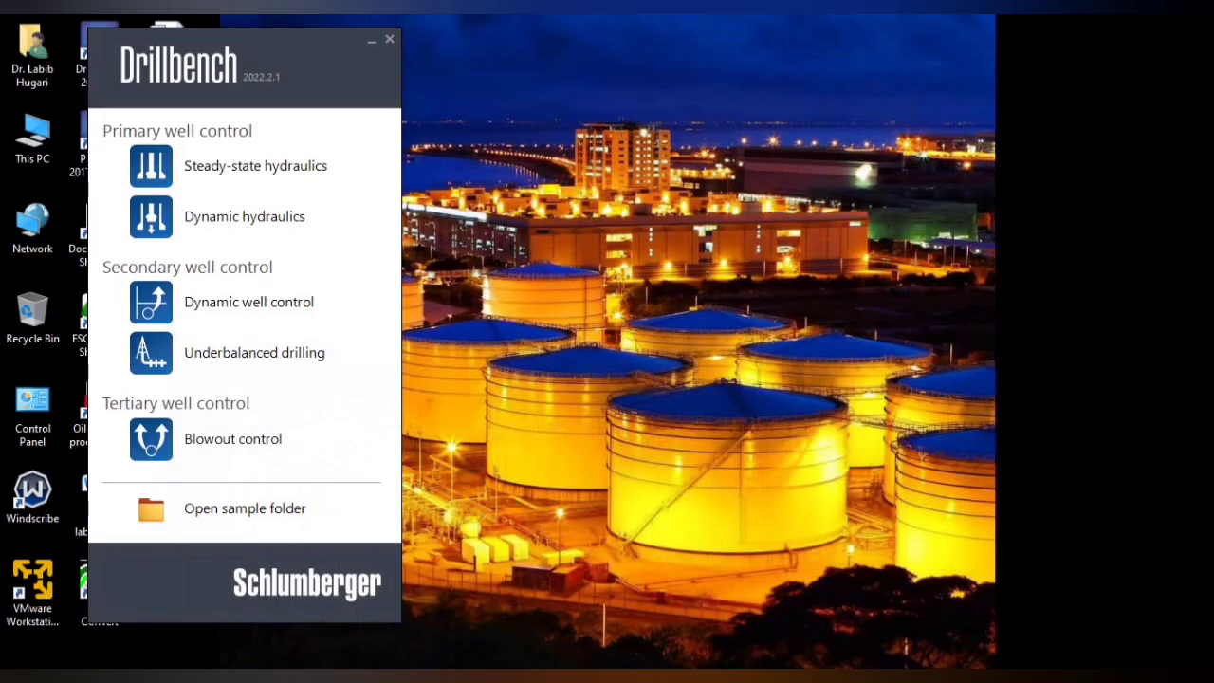
- Switch to File Explorer and open Demo1_SteadyStateHydraulics_WBM.dml from the 1_English Course folder under DB_Course_1
left_click(417, 676)
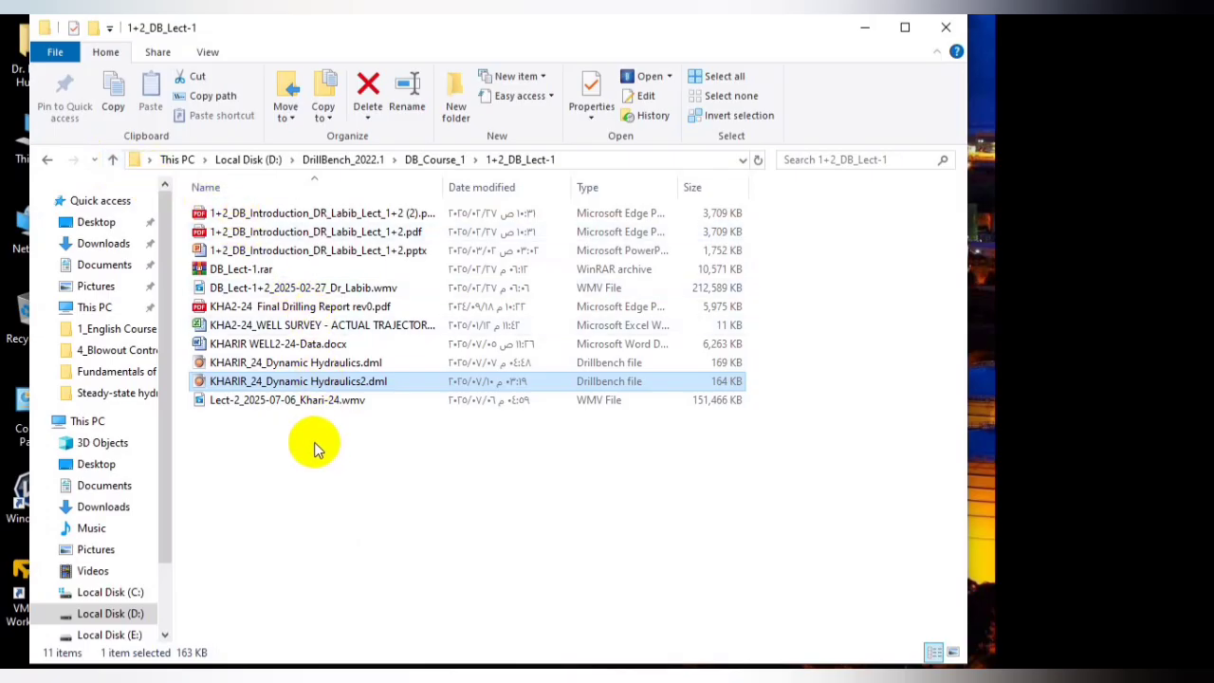
left_click(112, 161)
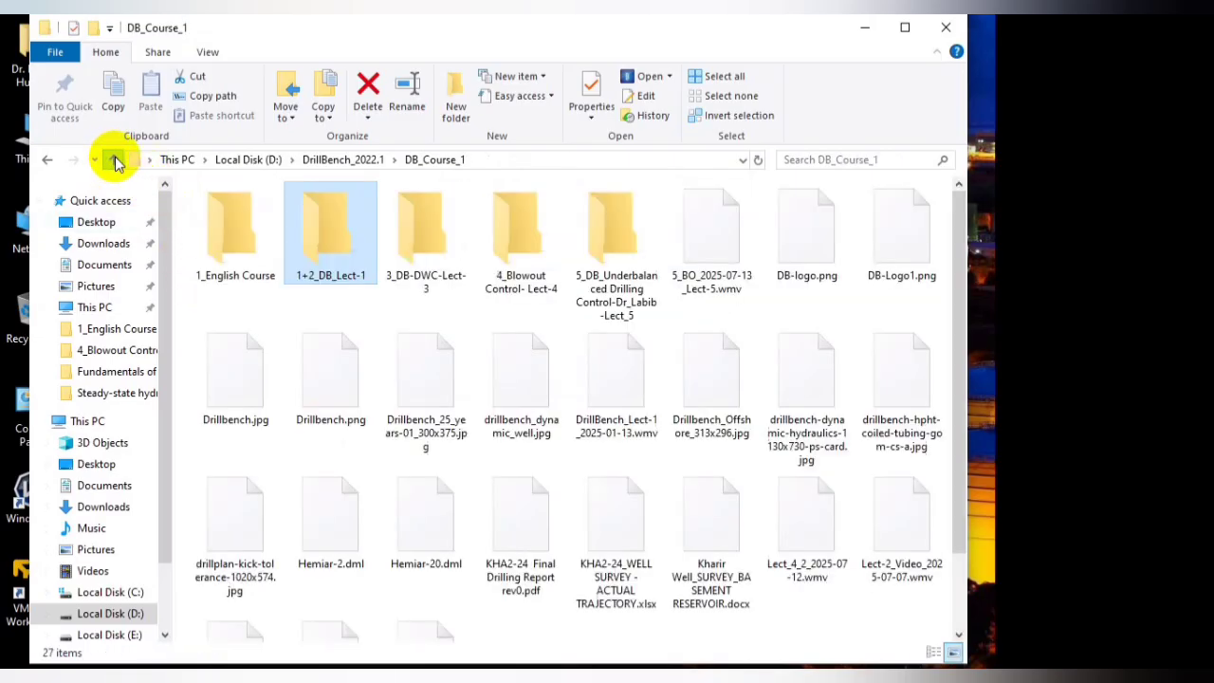
double_click(228, 243)
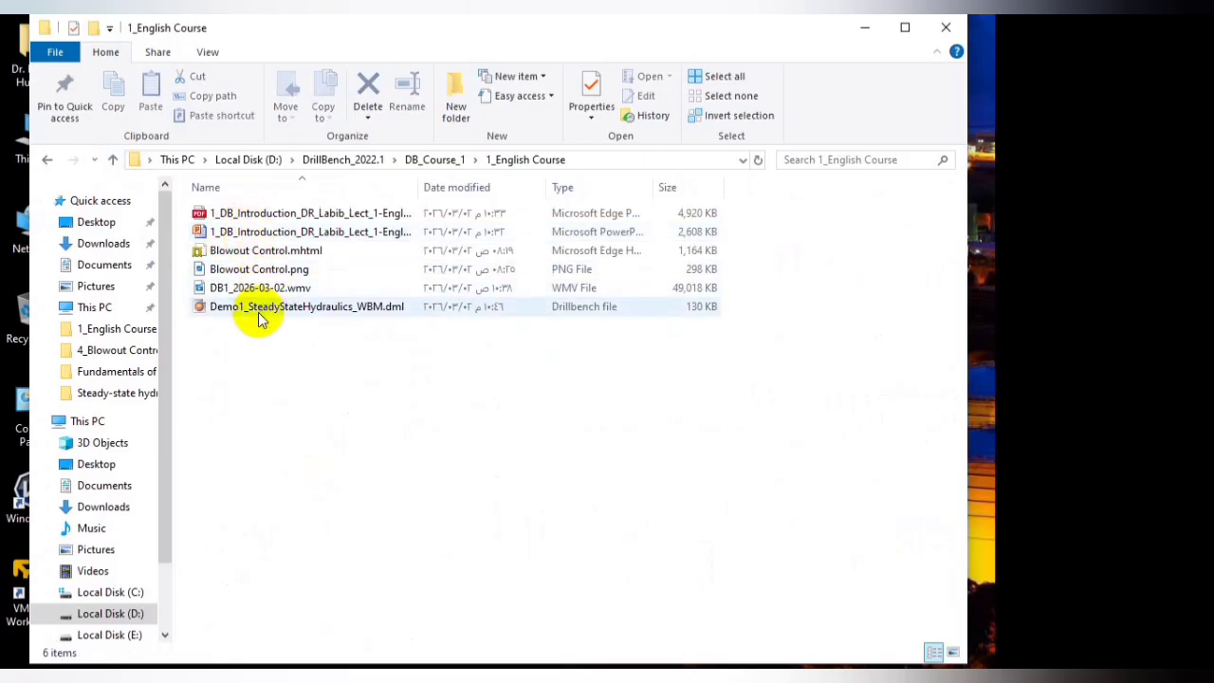
left_click(317, 315)
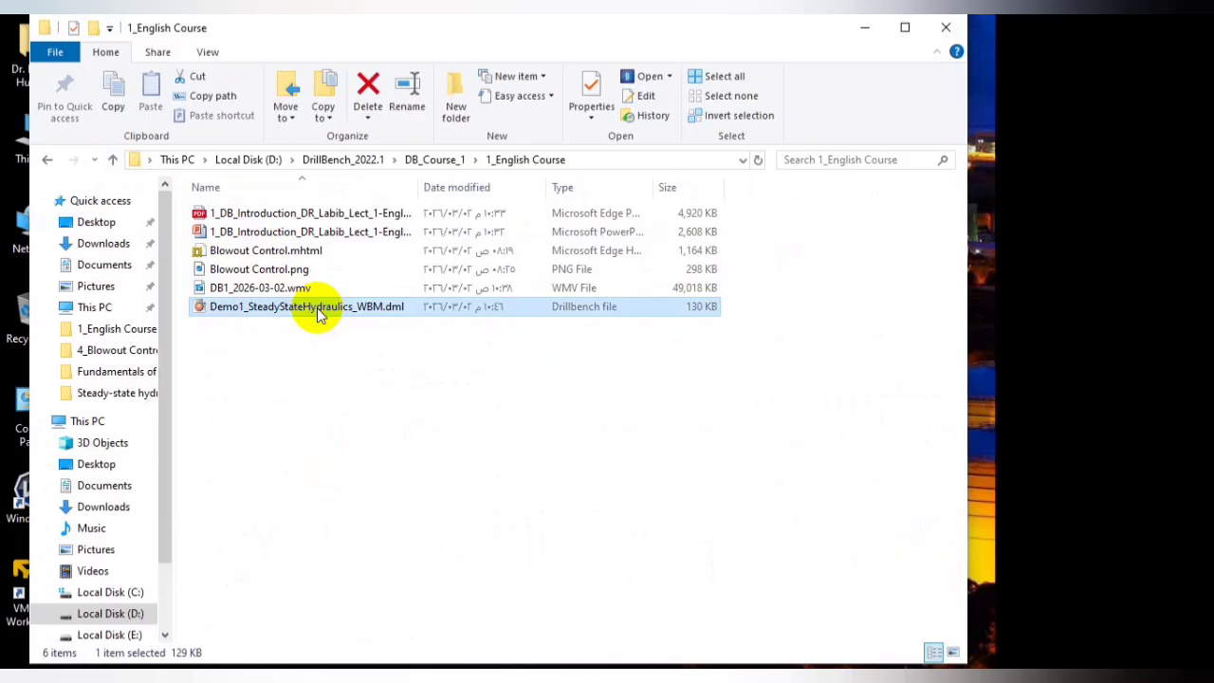
double_click(317, 306)
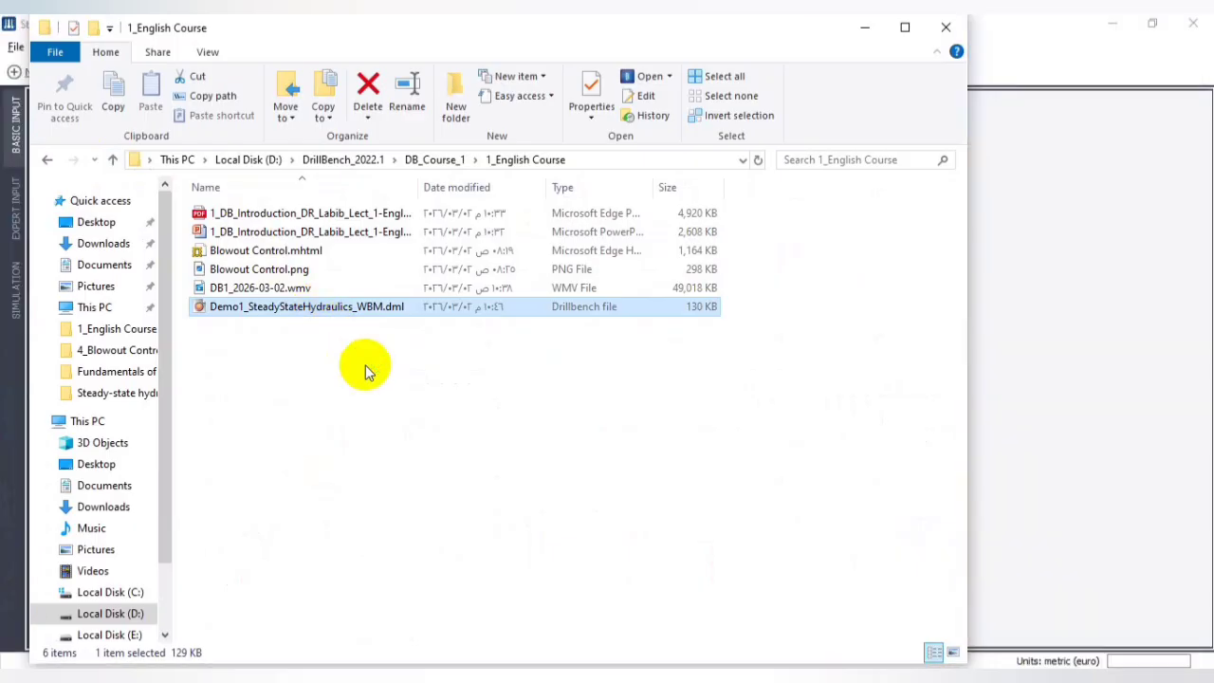
left_click(1071, 260)
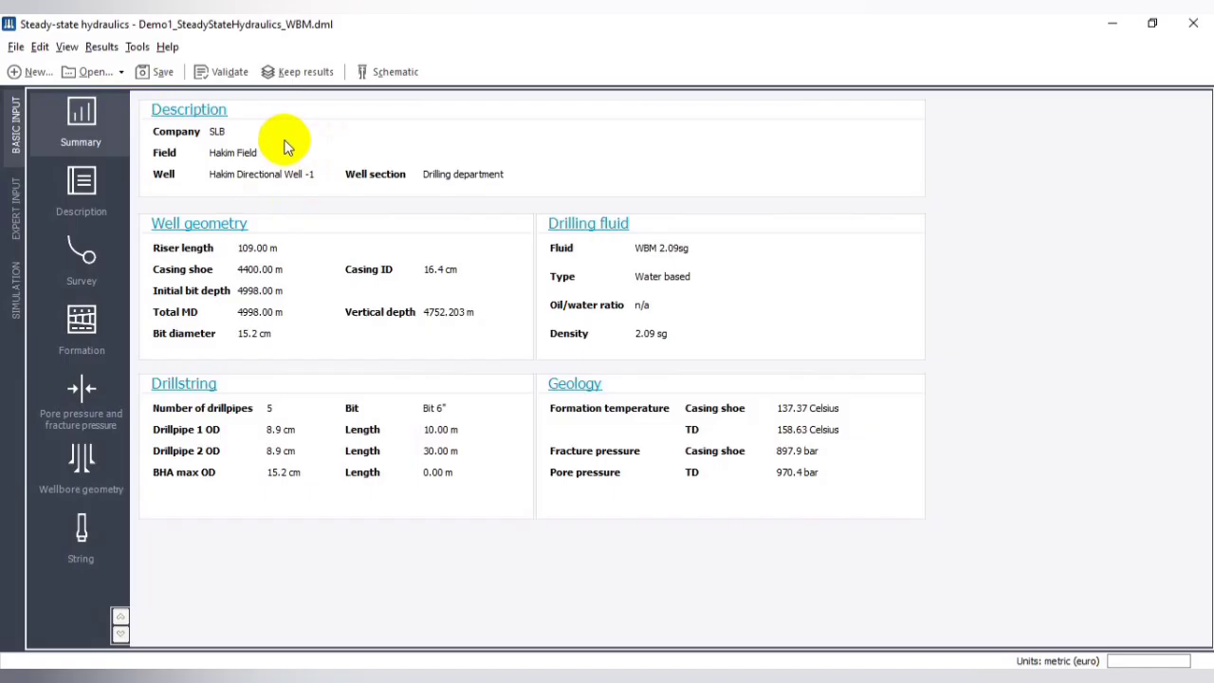
- Change the case's unit definition file to field and apply it
left_click(15, 47)
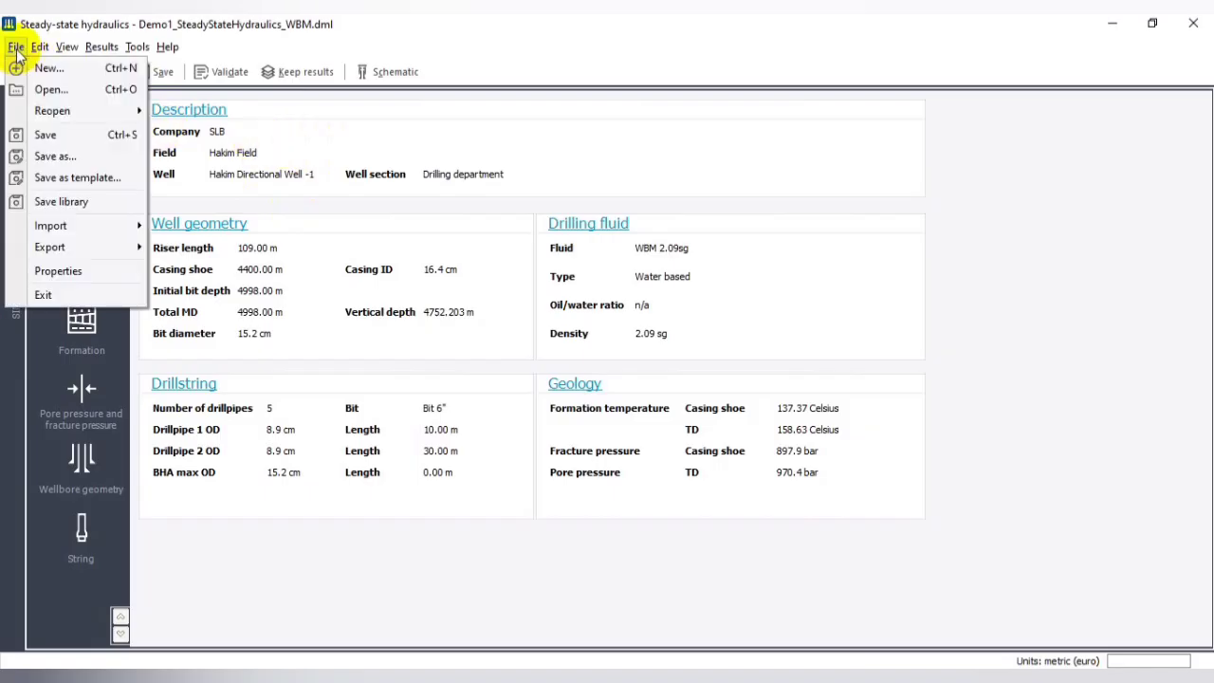
left_click(136, 46)
left_click(136, 47)
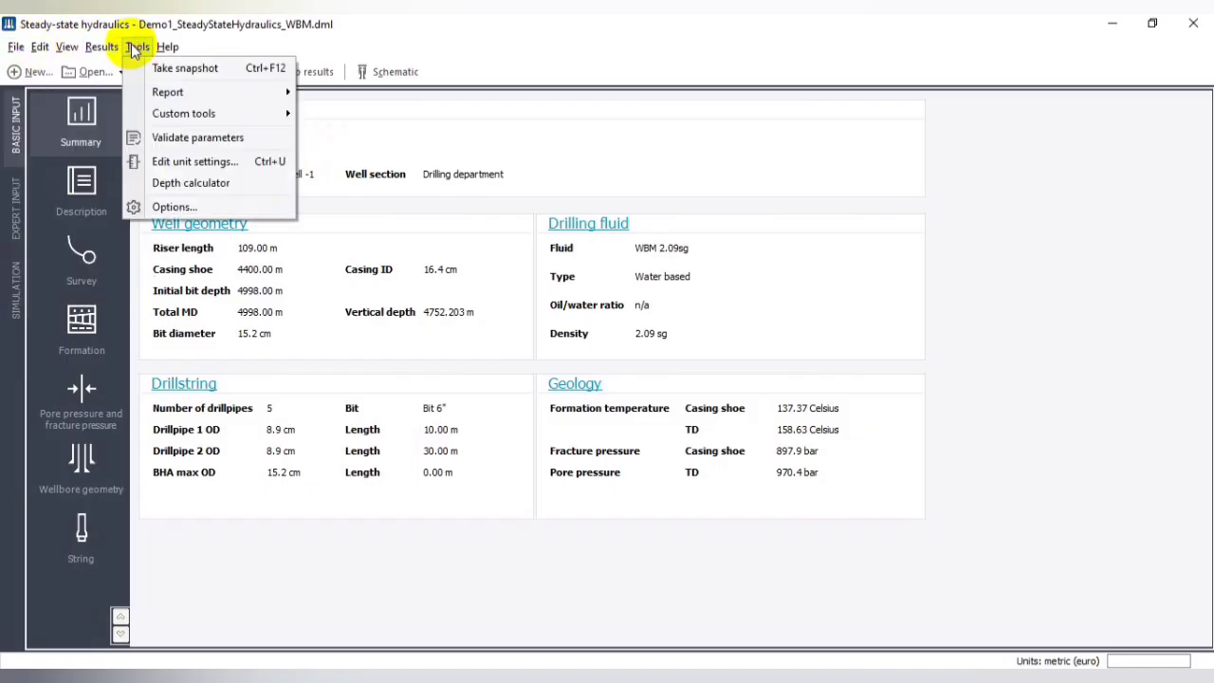
left_click(203, 163)
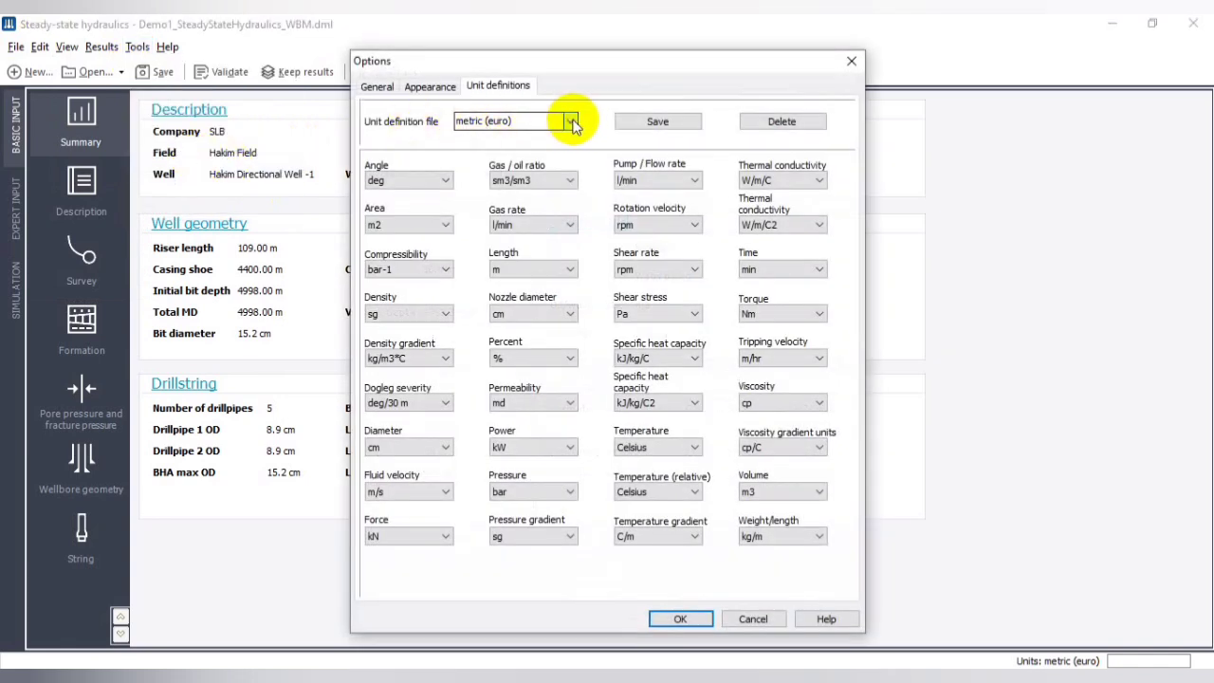
left_click(573, 125)
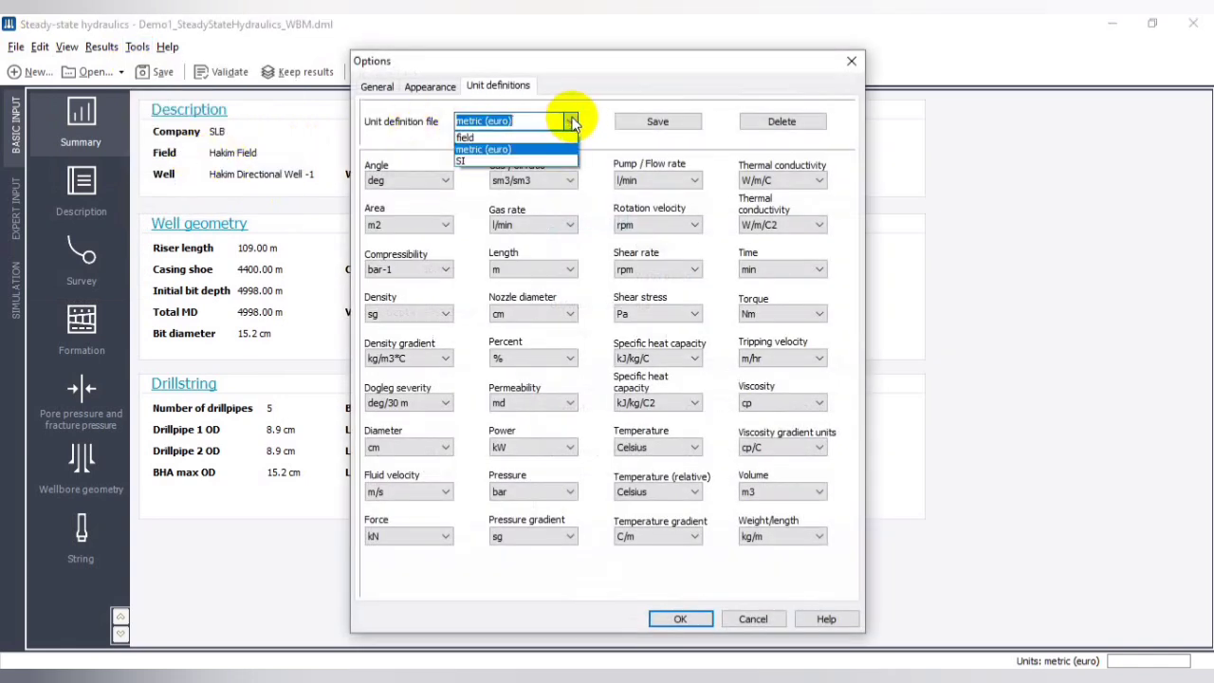
left_click(477, 138)
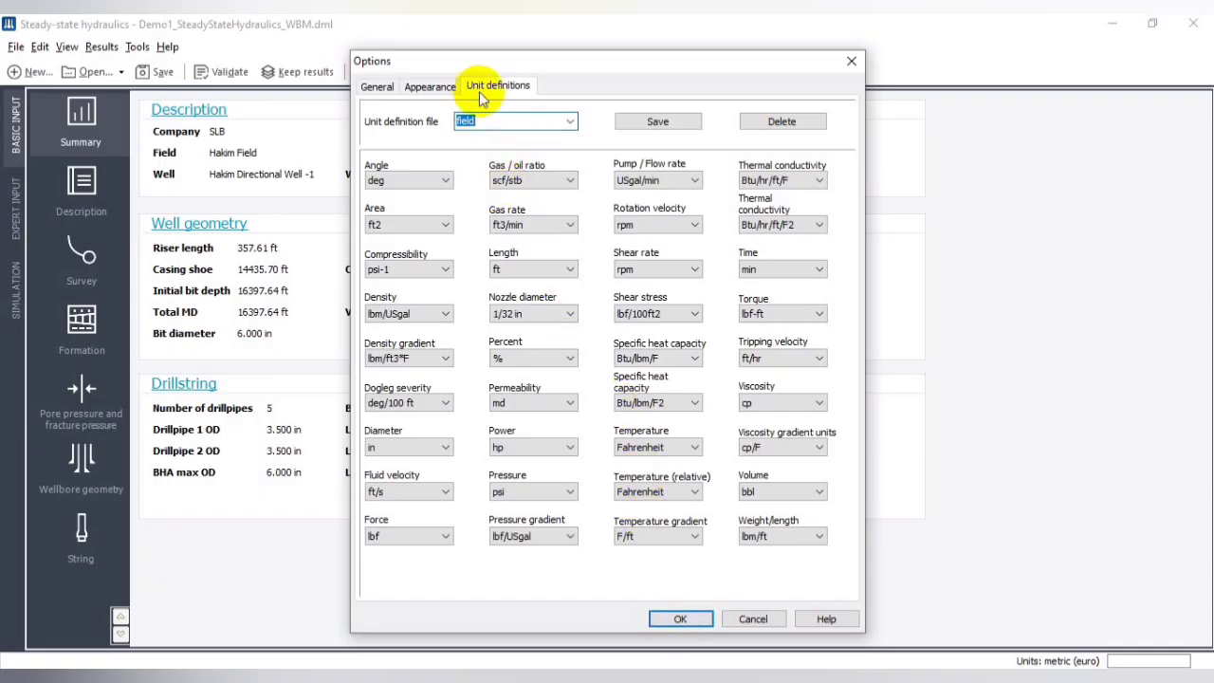
left_click(679, 622)
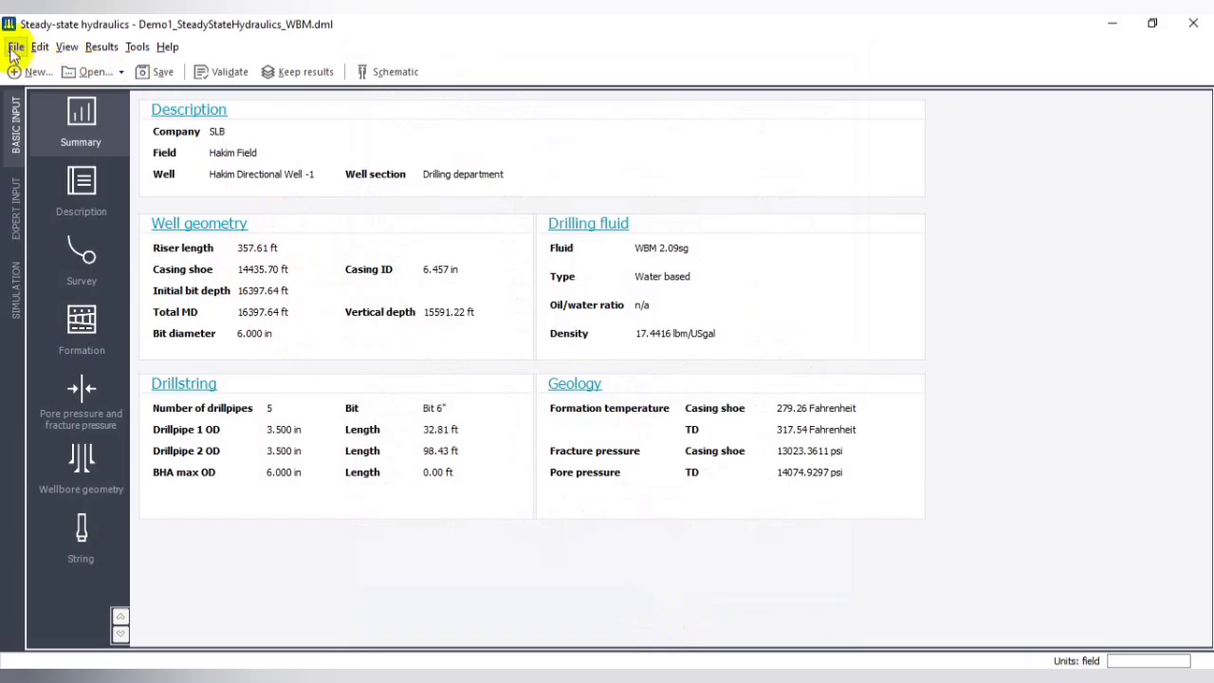
- Switch the unit definition file back to metric (euro) and apply it
left_click(137, 46)
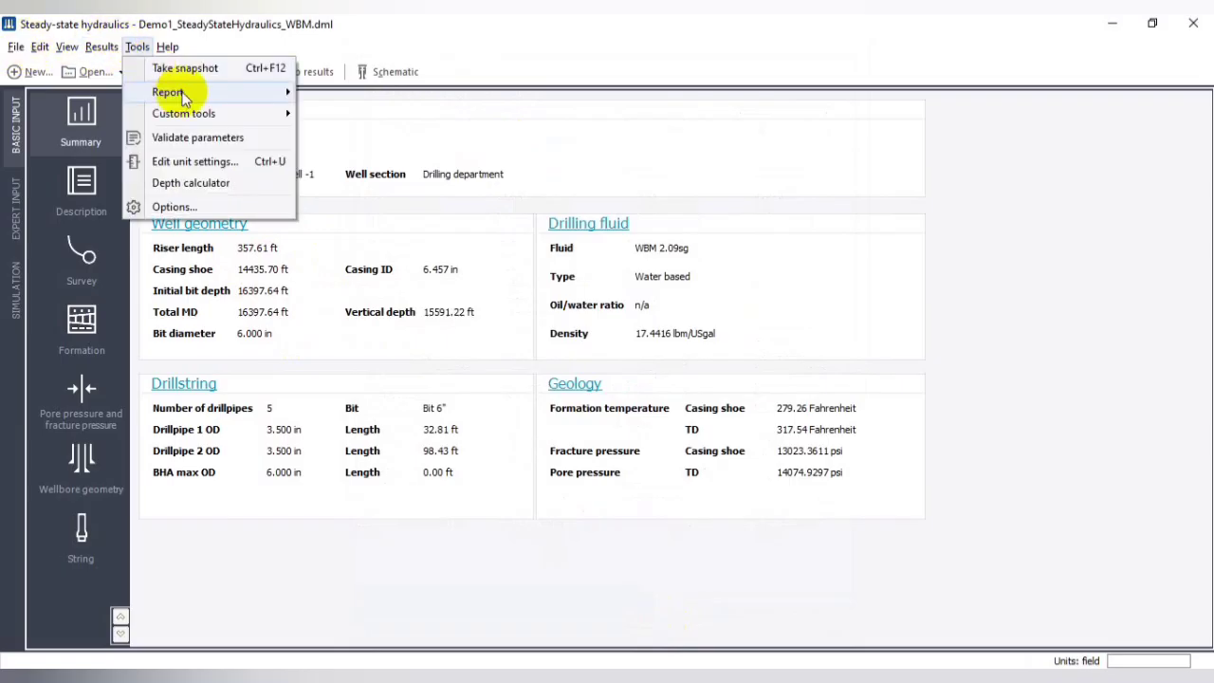
left_click(196, 163)
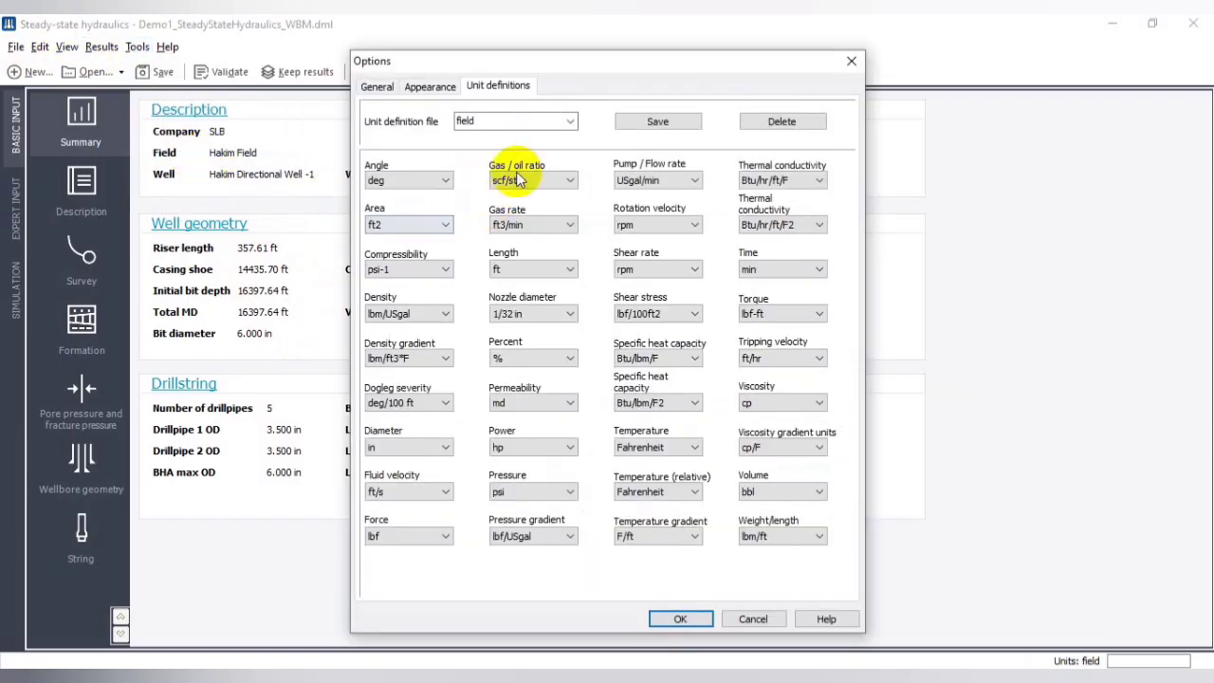
left_click(569, 122)
left_click(554, 147)
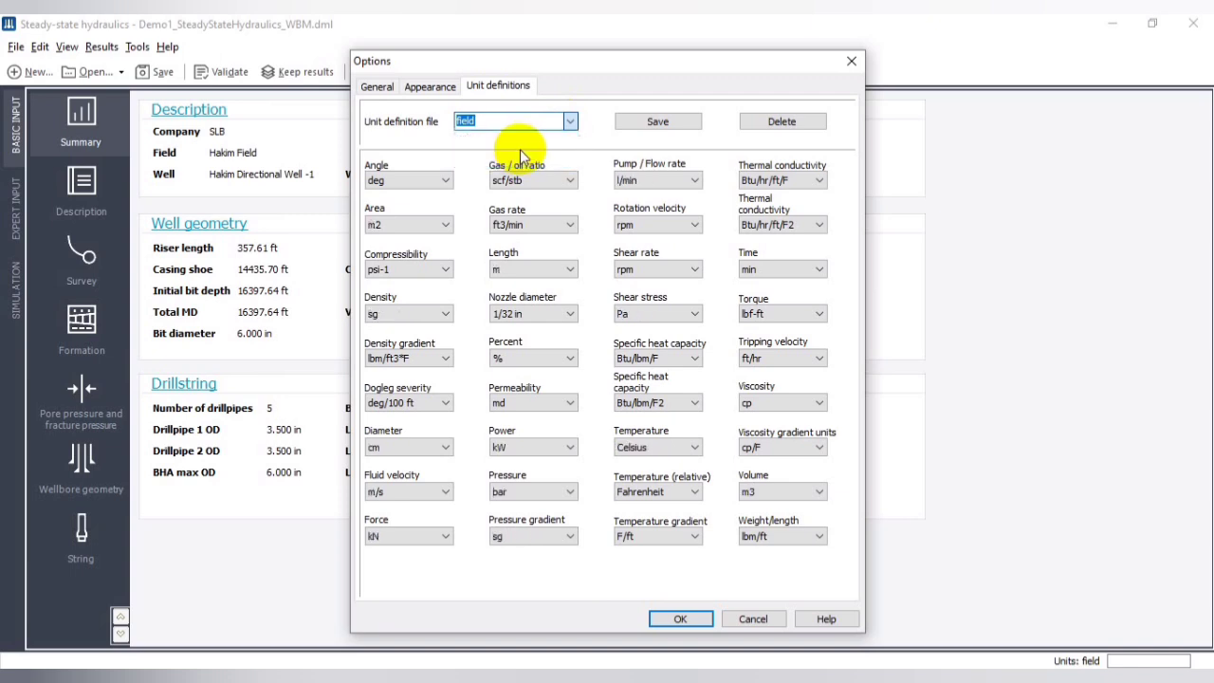
left_click(681, 619)
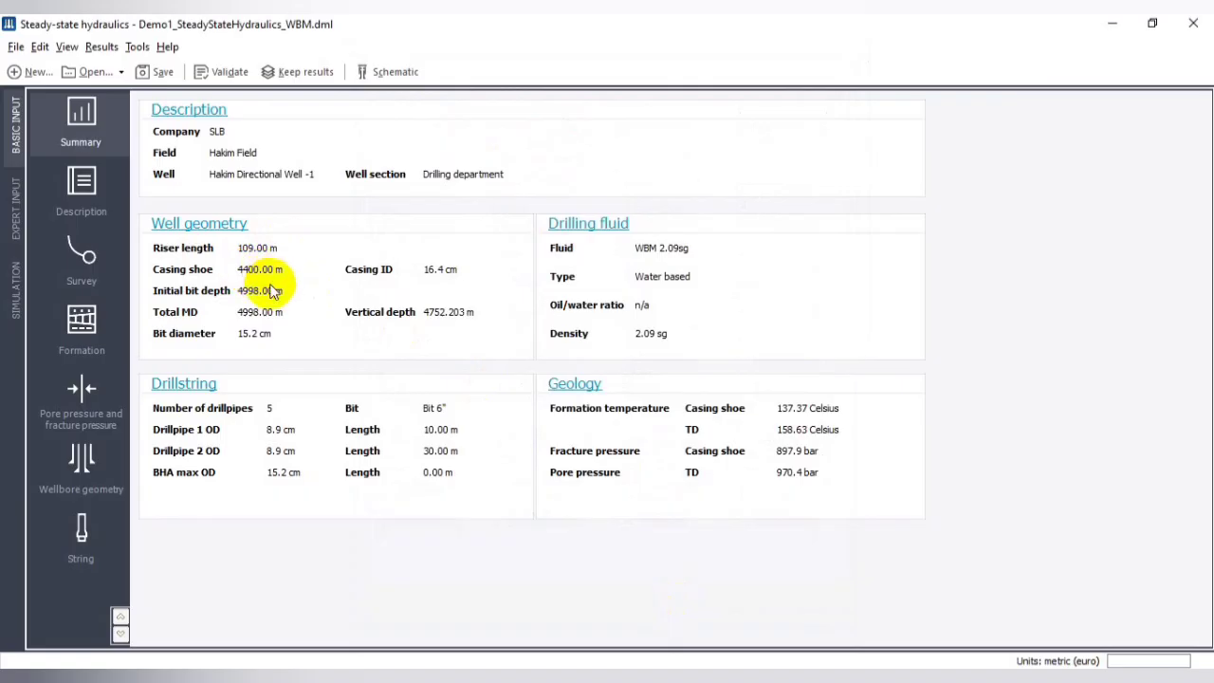
- Review the demo case's summary page and its description details, starting with the company field
left_click(93, 192)
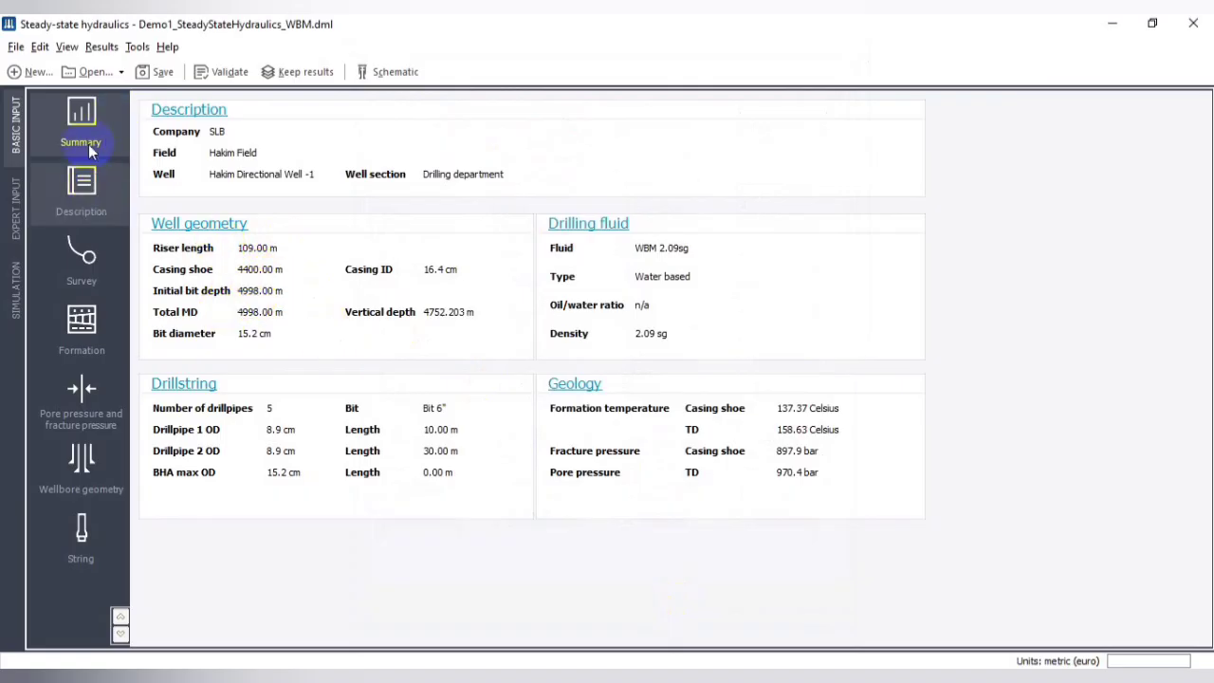
left_click(90, 149)
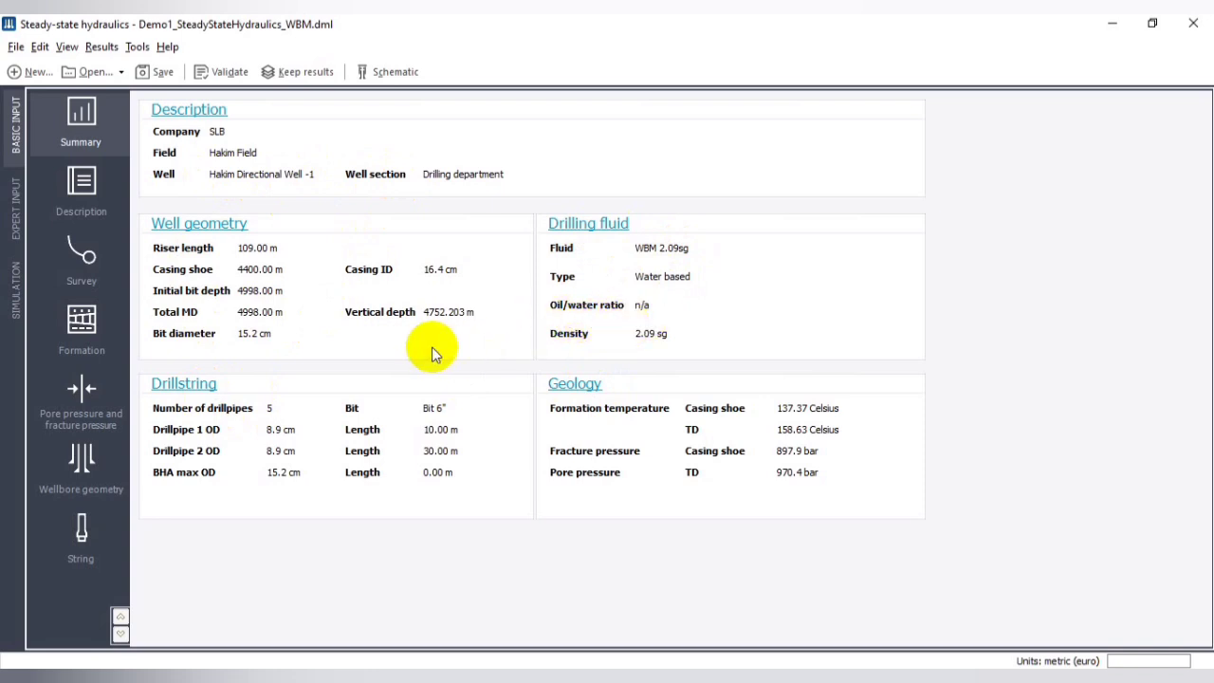
left_click(83, 185)
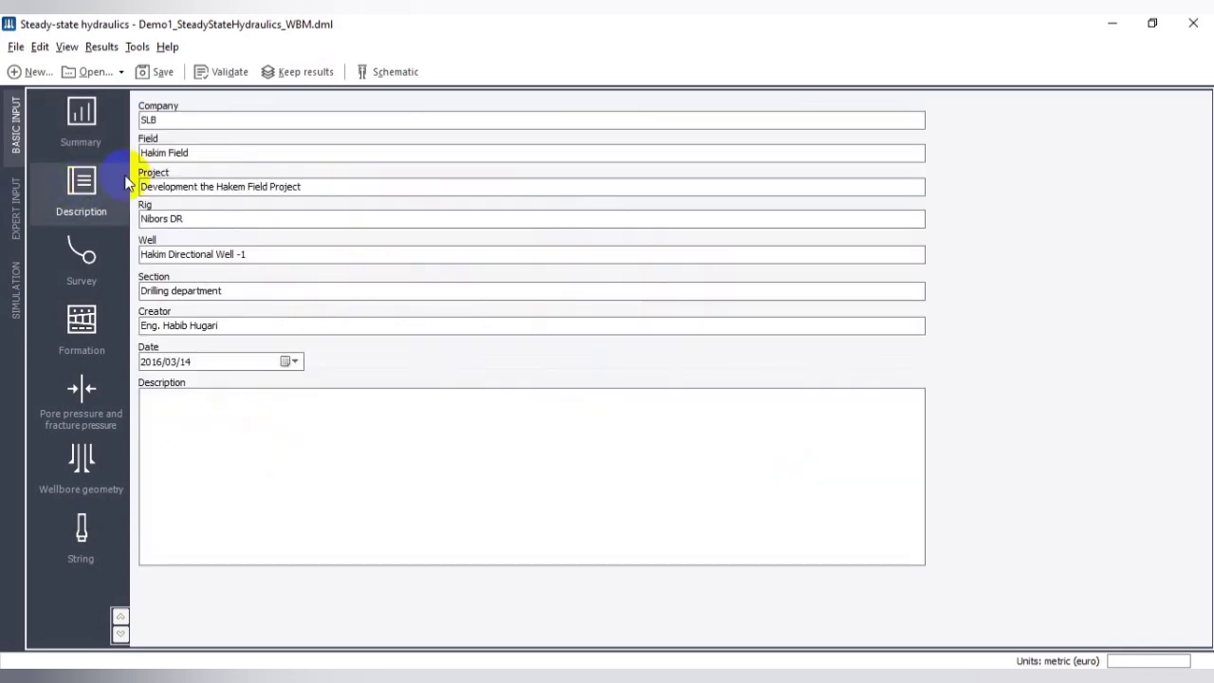
left_click(160, 120)
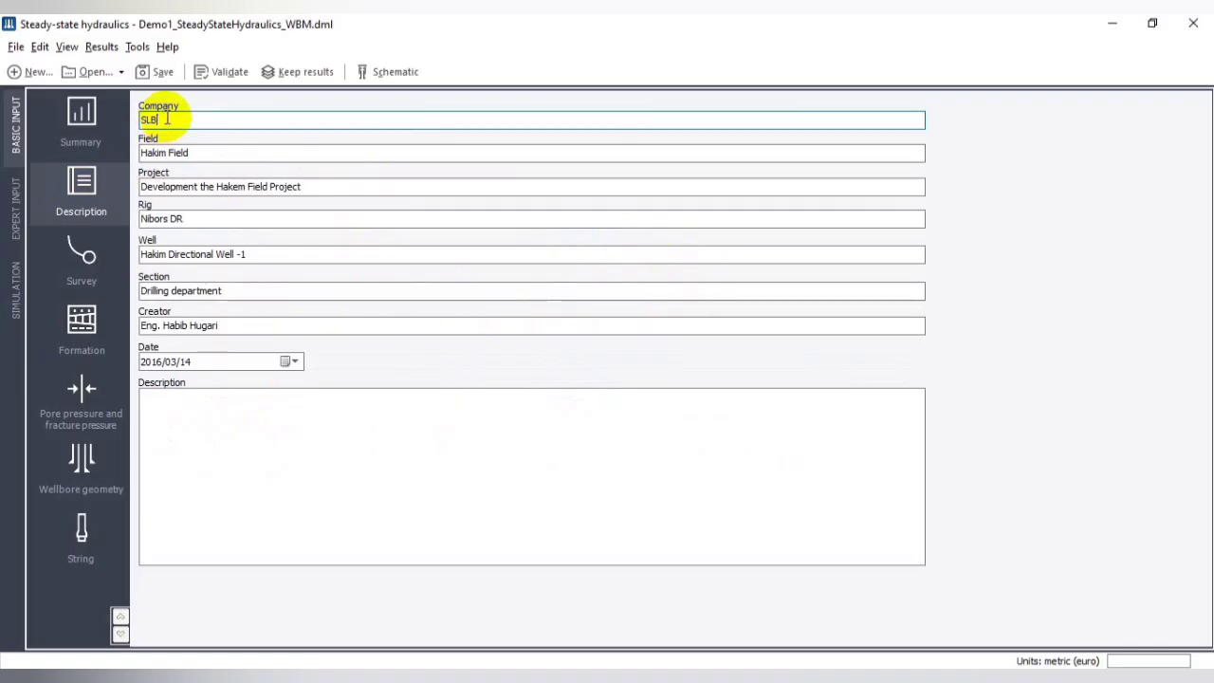
- Review the company, field, project and rig entries in the case description
left_click_drag(166, 118, 150, 120)
left_click(172, 120)
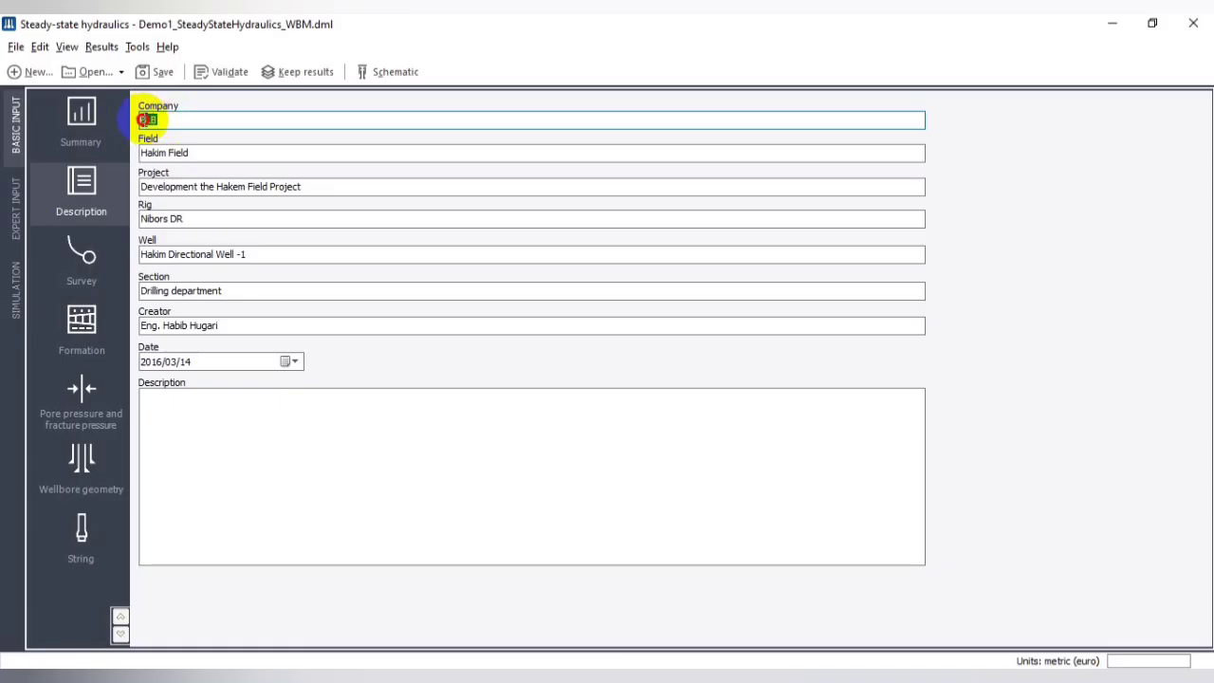
left_click(167, 121)
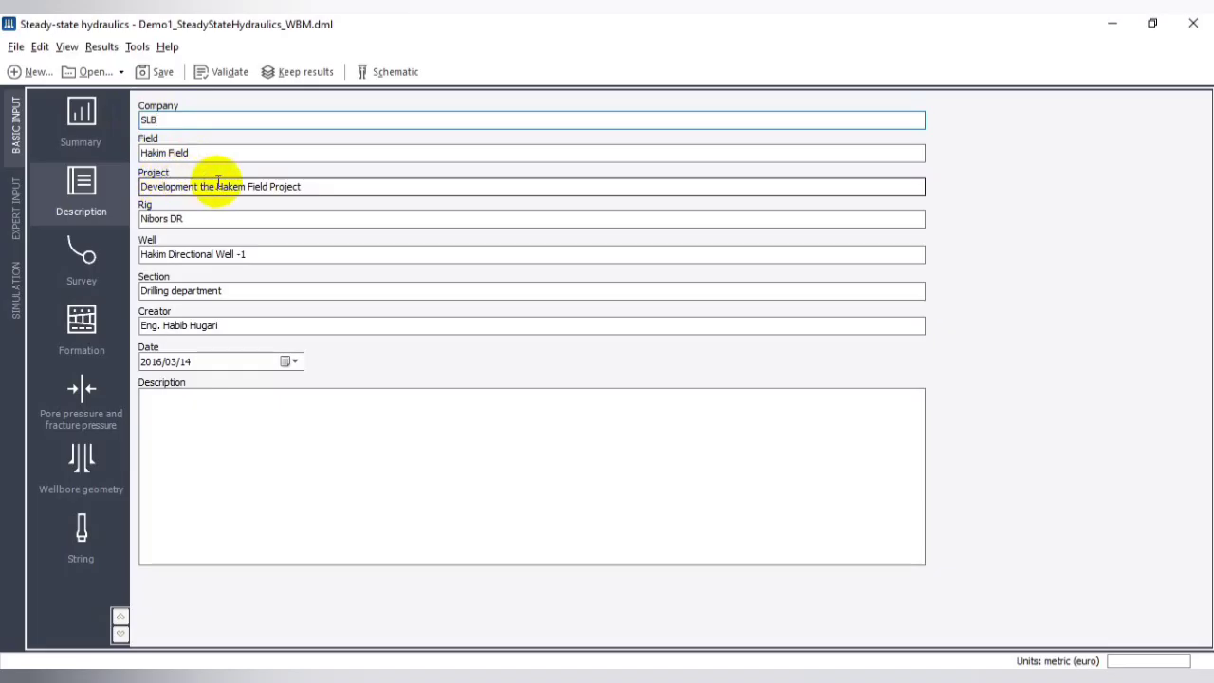
left_click(186, 220)
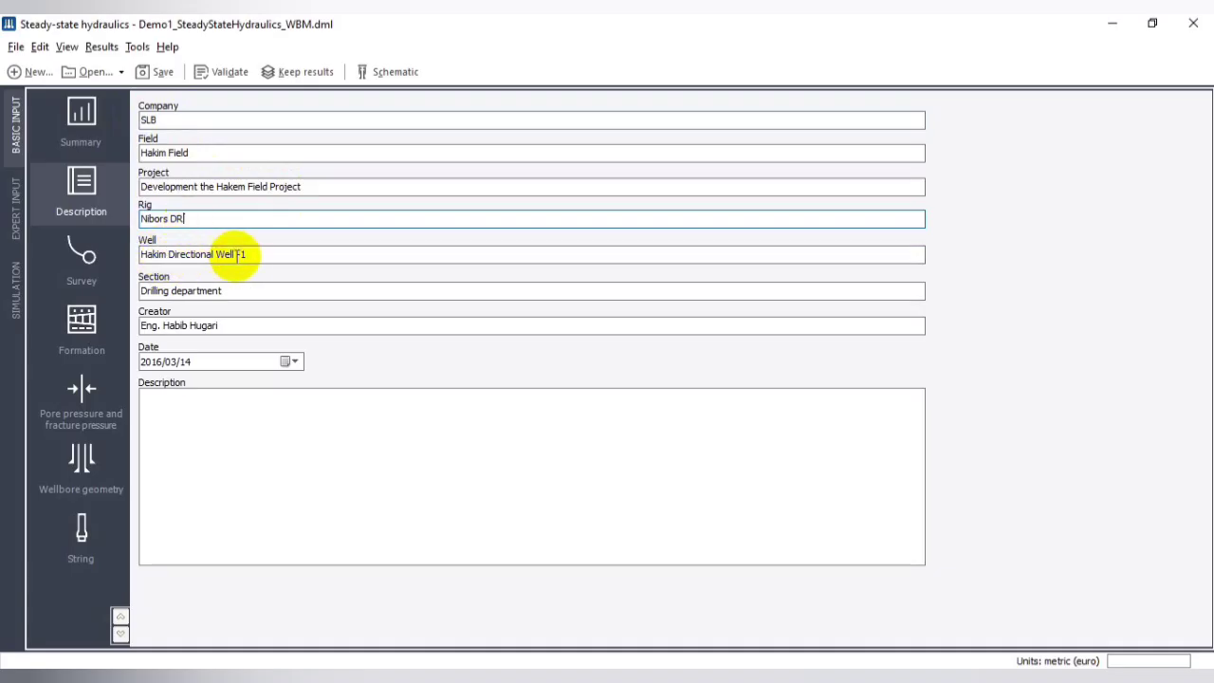
- Correct the creator's first name in the case description and leave the description text empty
left_click(166, 325)
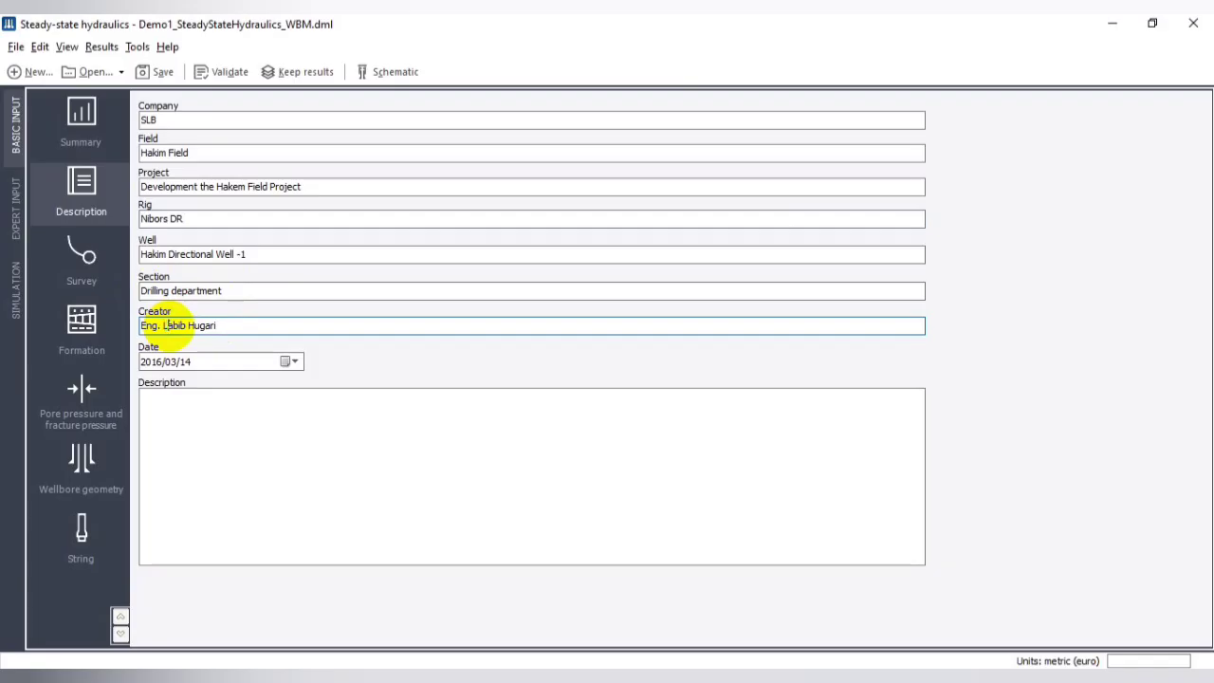
left_click(228, 326)
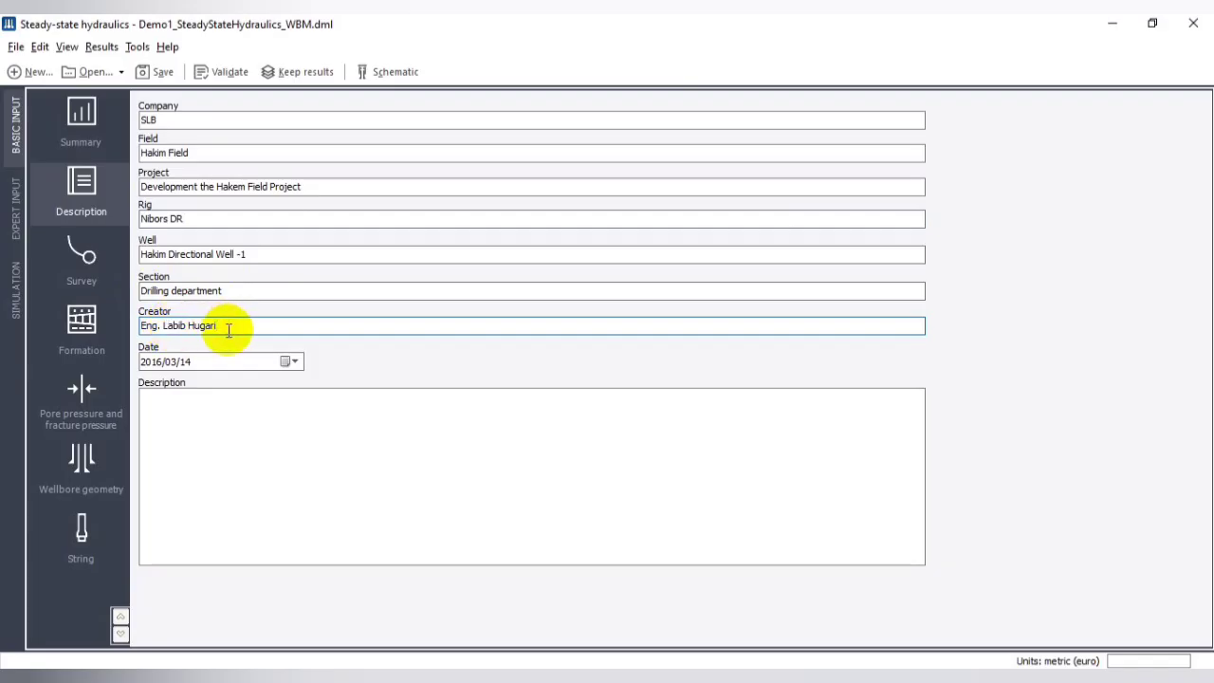
left_click(268, 417)
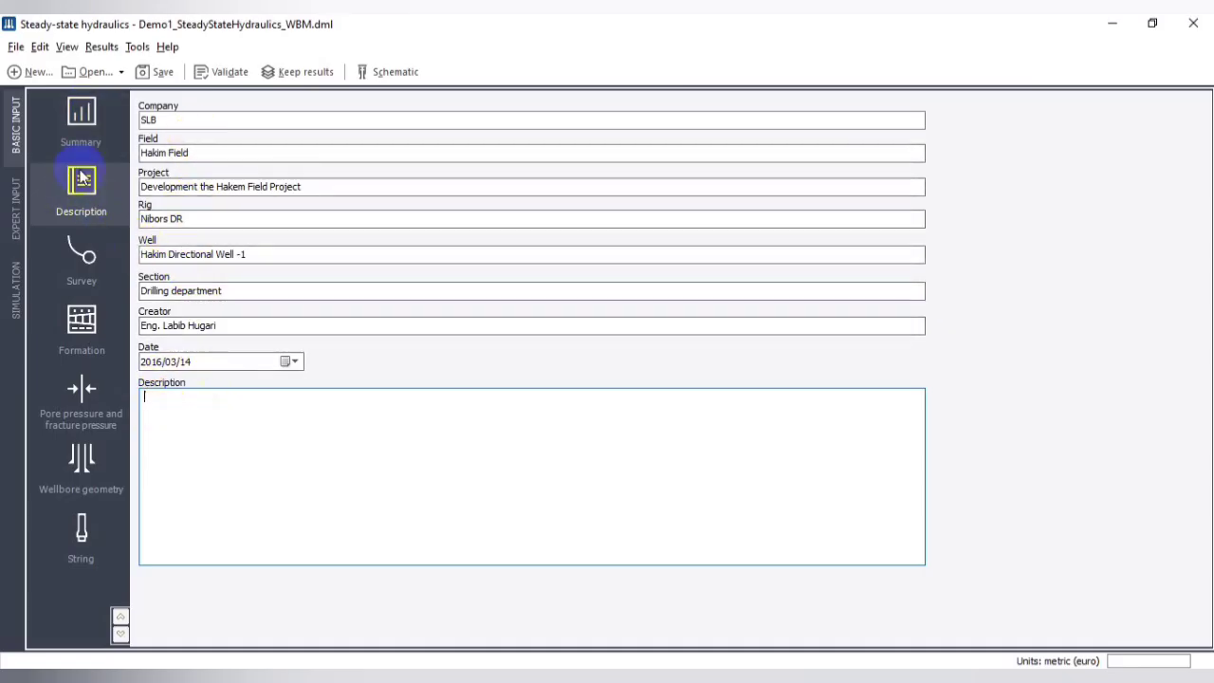
- Examine the well survey table and its horizontal displacement plot, and display the well trajectory in 3D
left_click(85, 254)
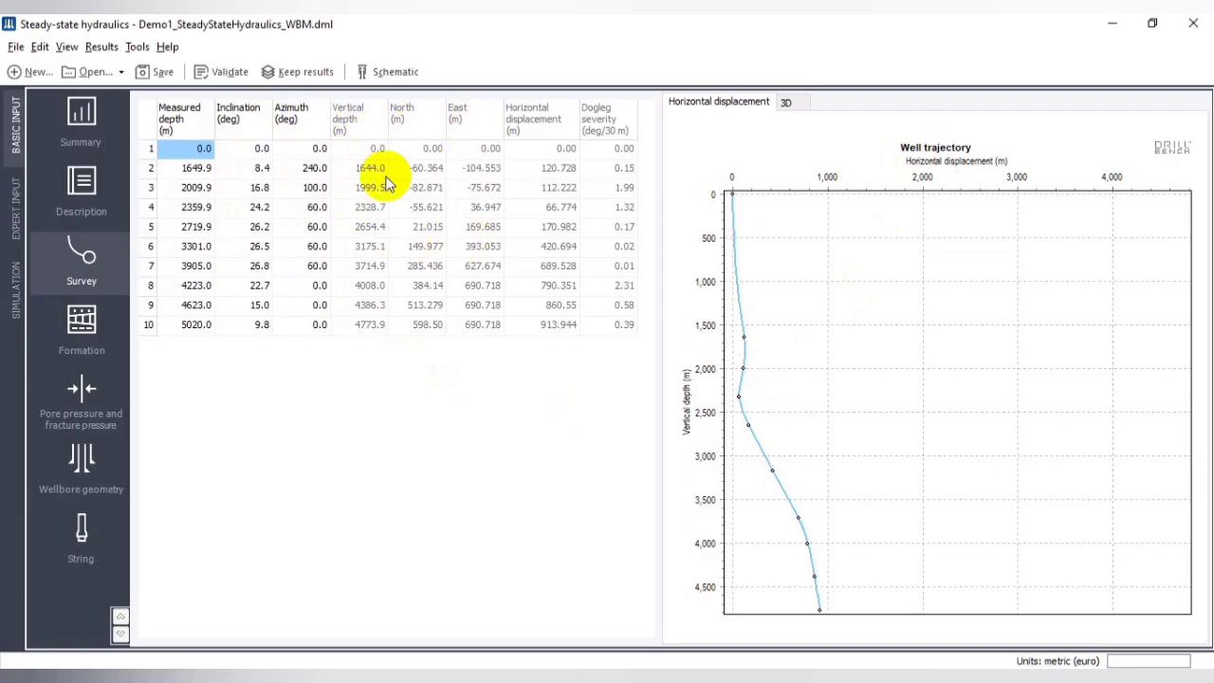
left_click(436, 385)
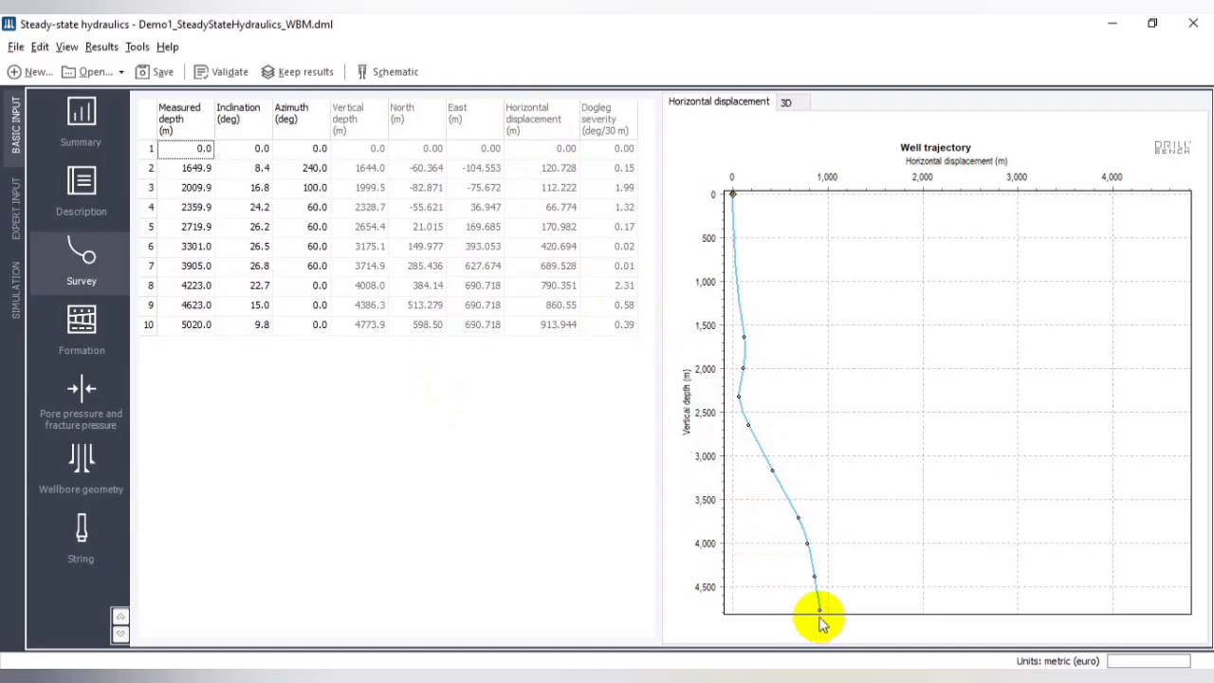
left_click(786, 102)
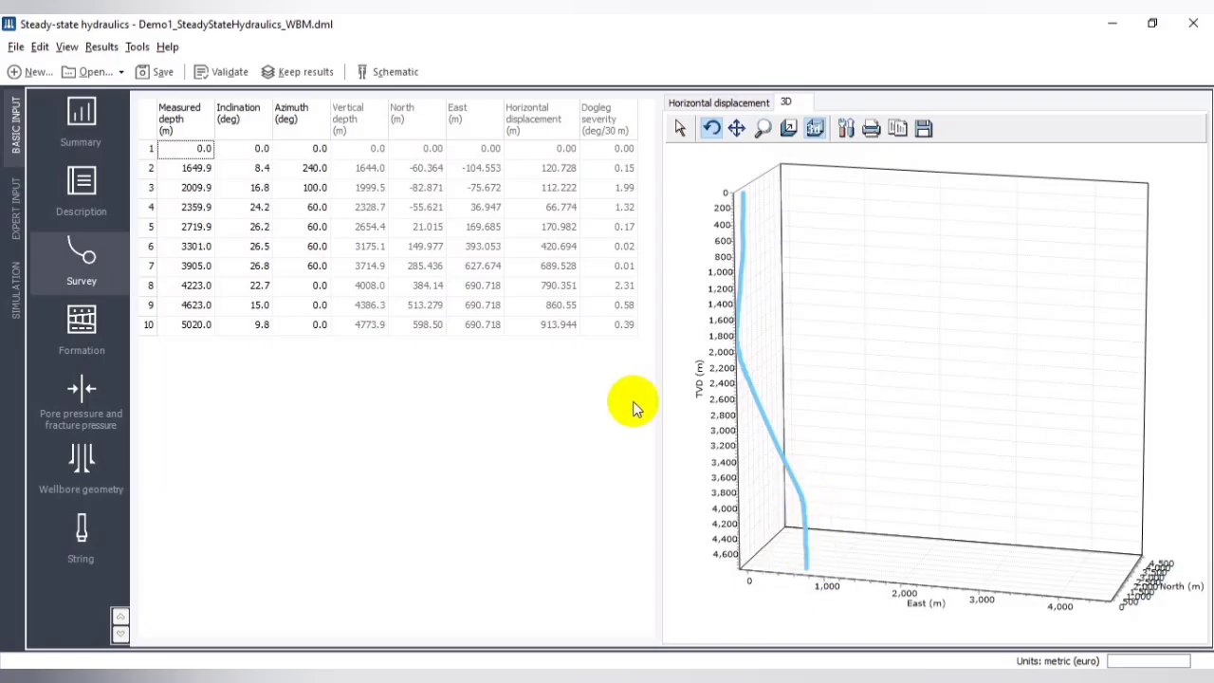
- Examine the formation lithology table and temperature plot, comparing the depths and geothermal gradients of Formation1 and Formation2
left_click(88, 328)
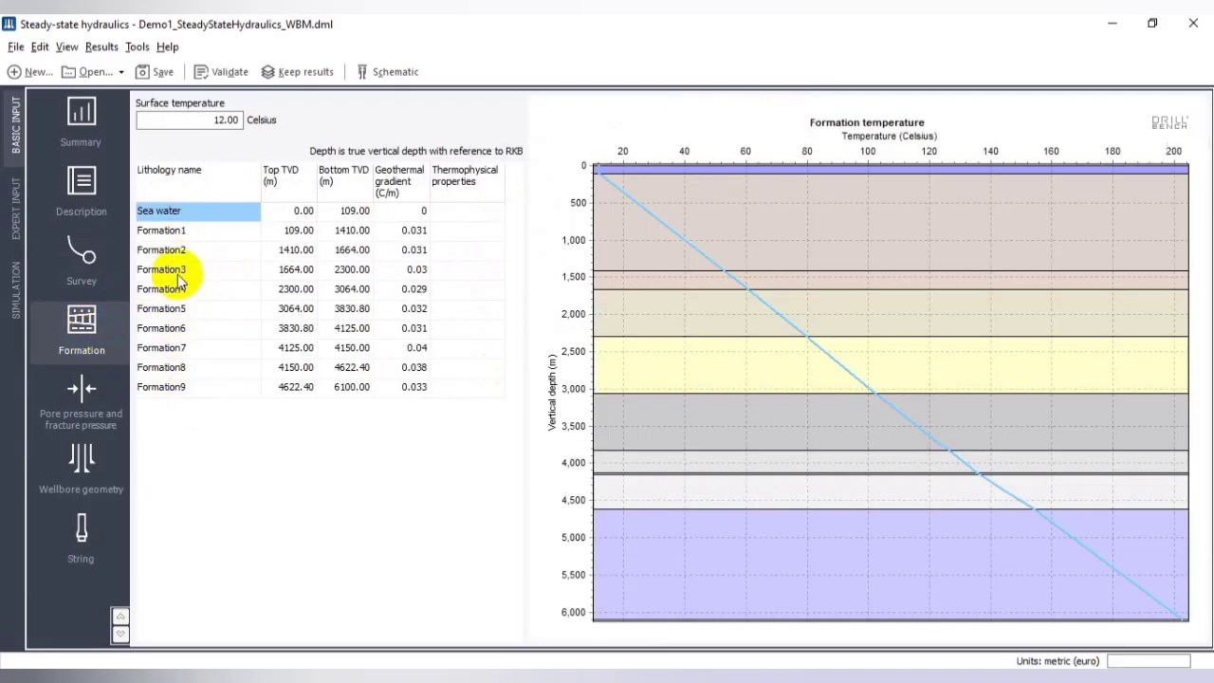
left_click(185, 234)
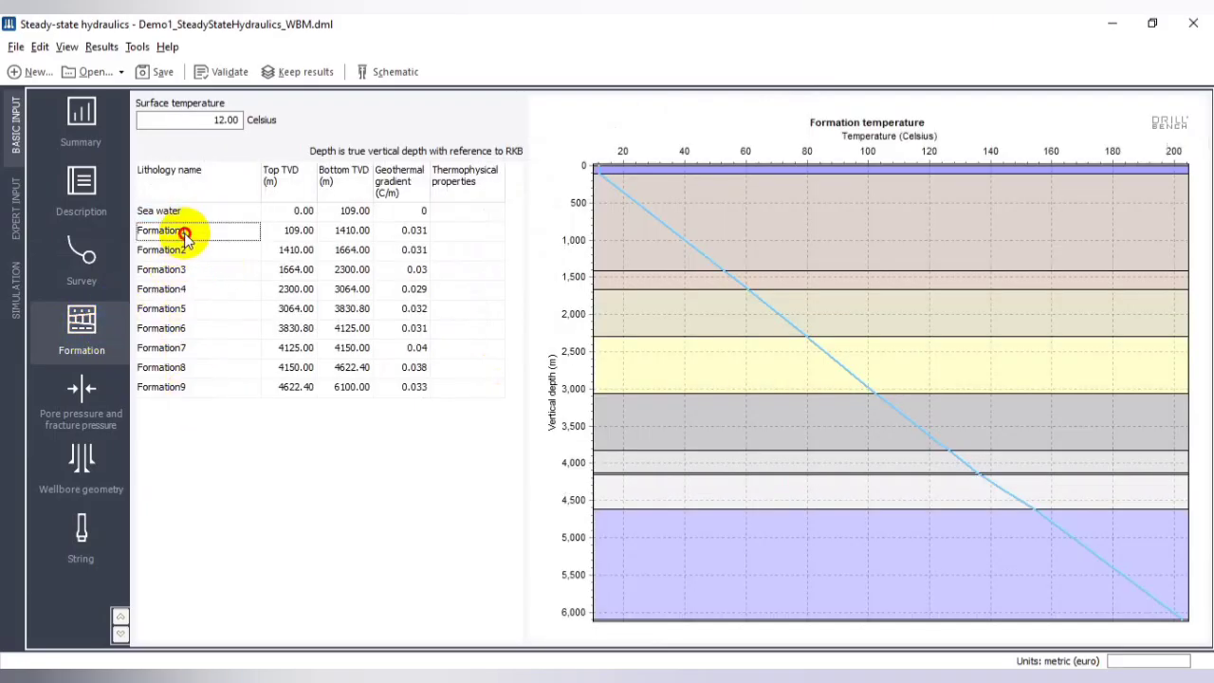
left_click(188, 236)
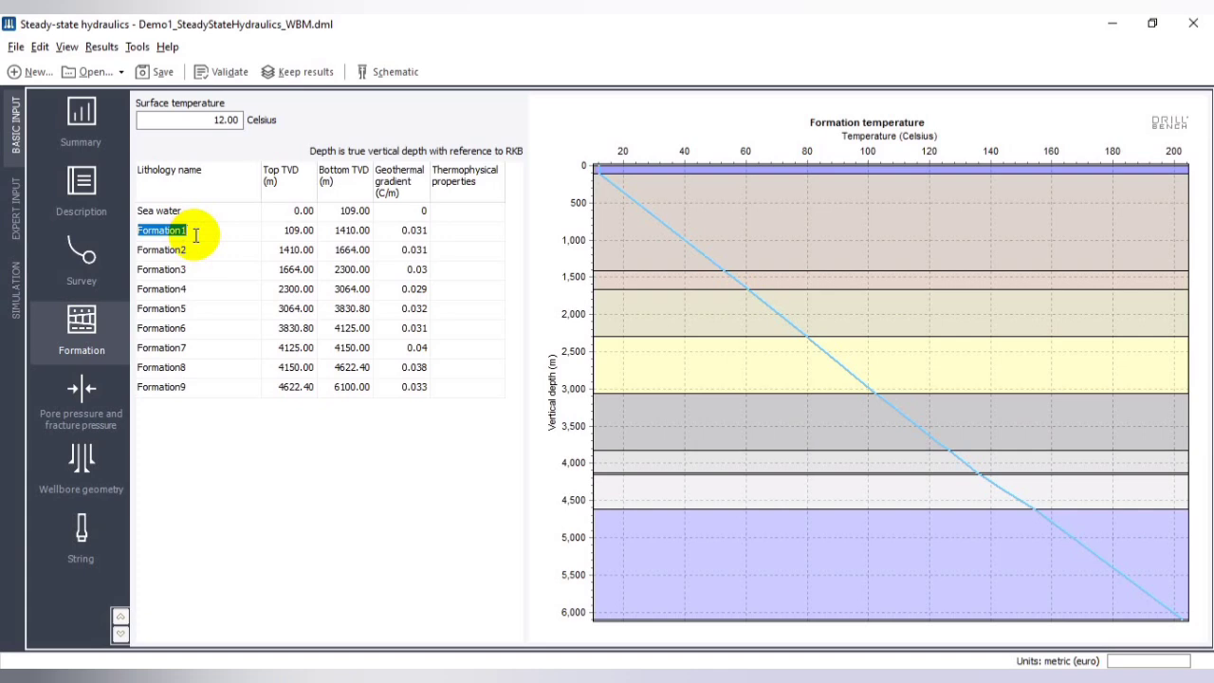
left_click(198, 254)
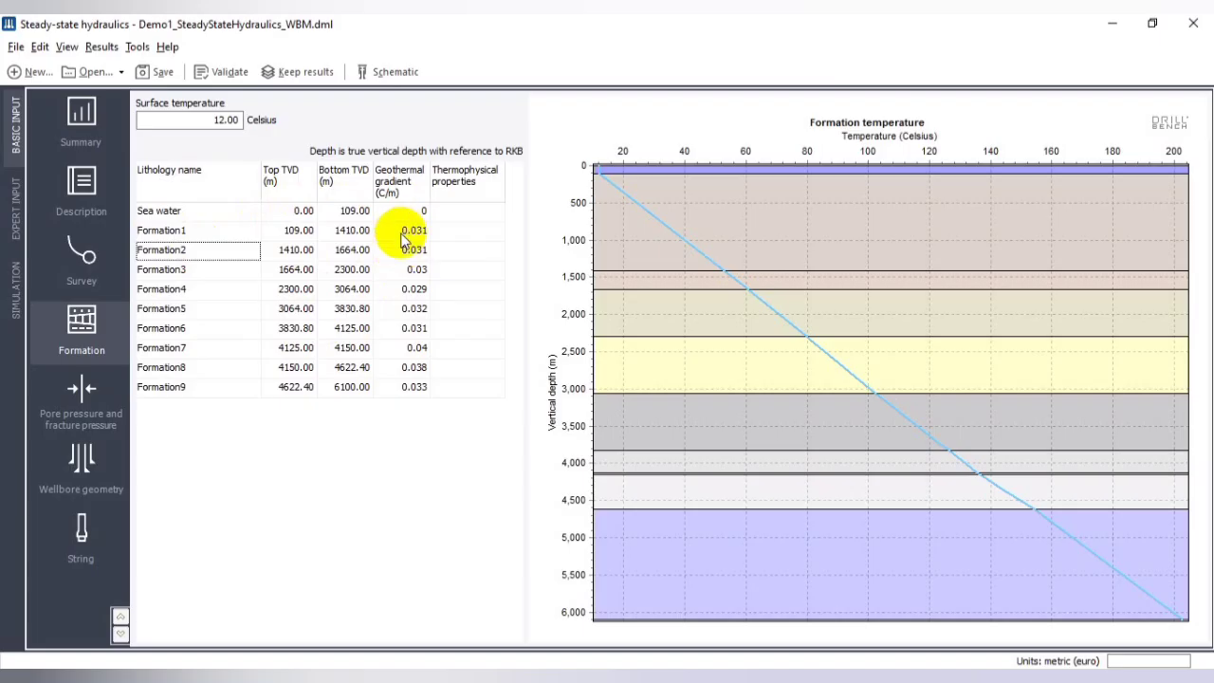
left_click(187, 230)
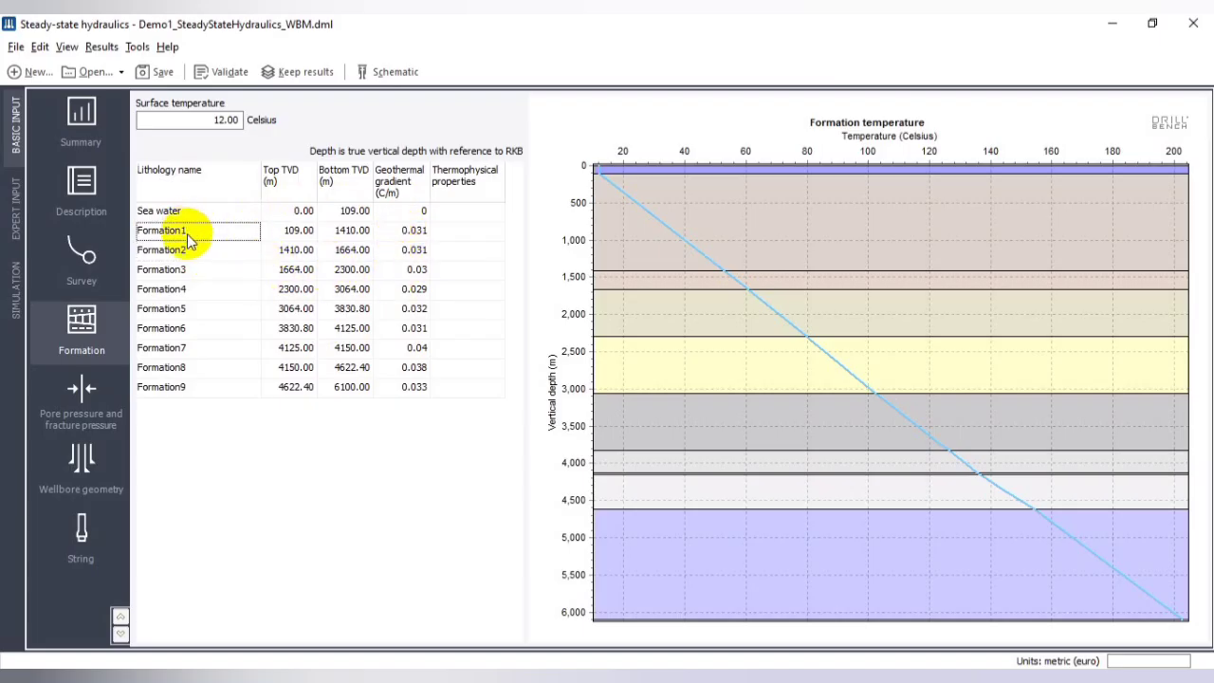
left_click(187, 249)
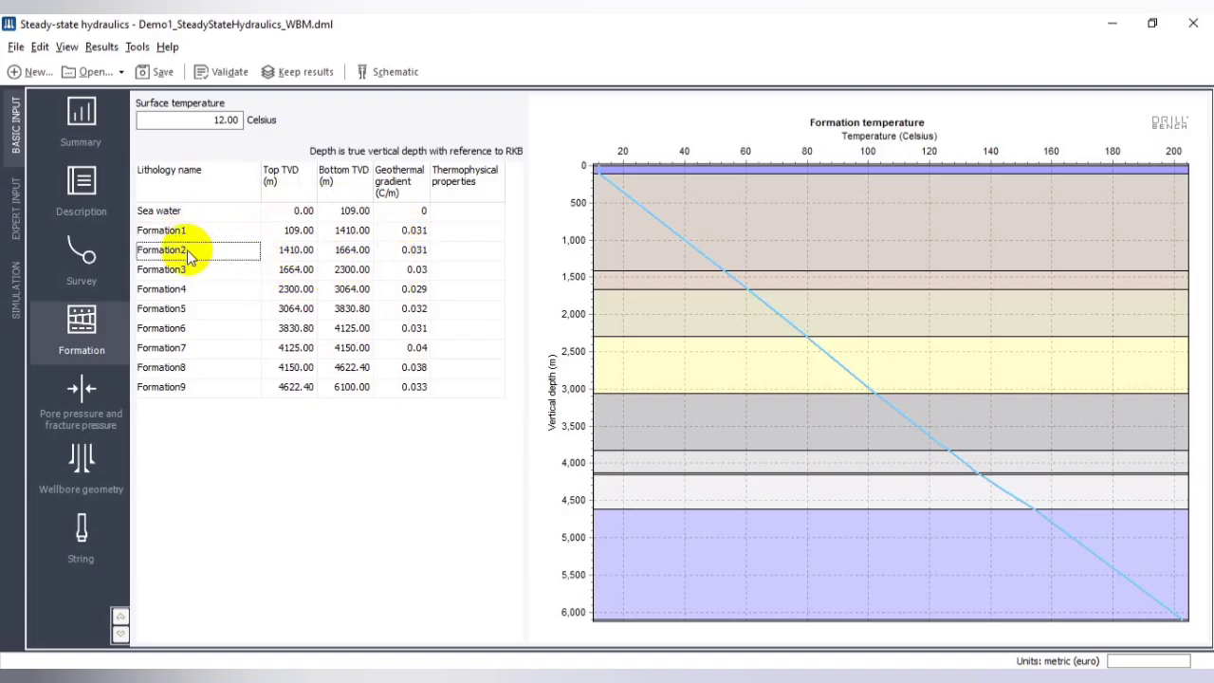
- Review the pore and fracture pressure data, and compare the wellbore geometry with the string components
left_click(94, 408)
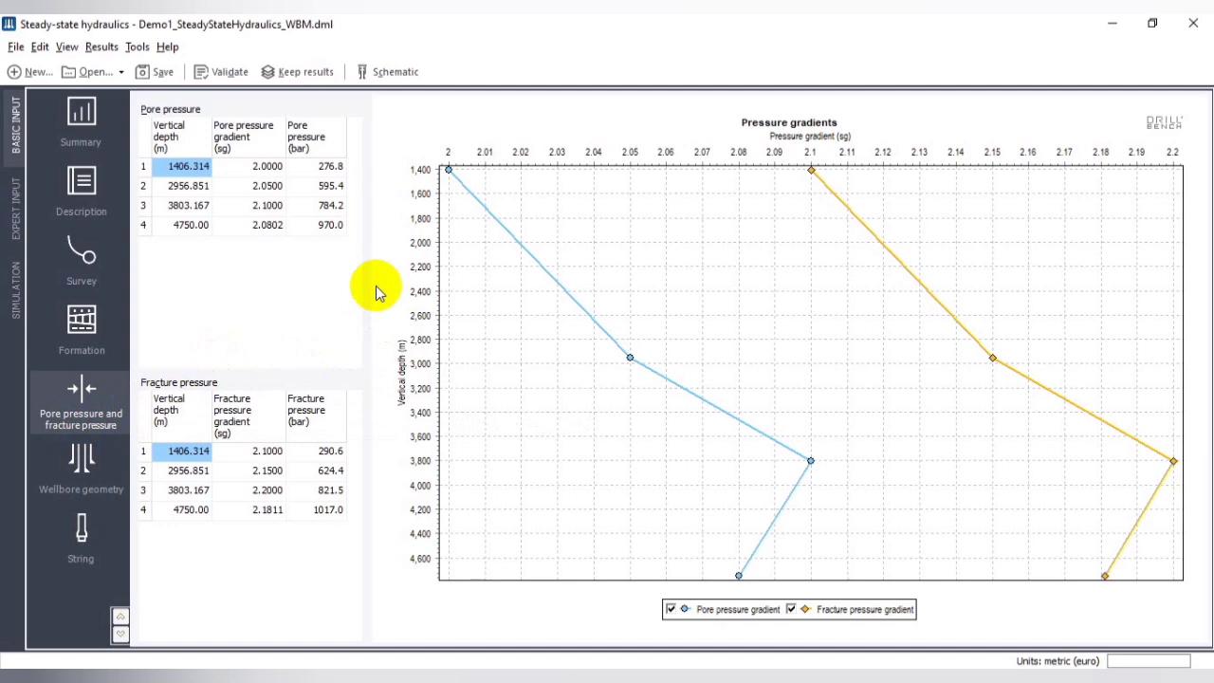
left_click(83, 474)
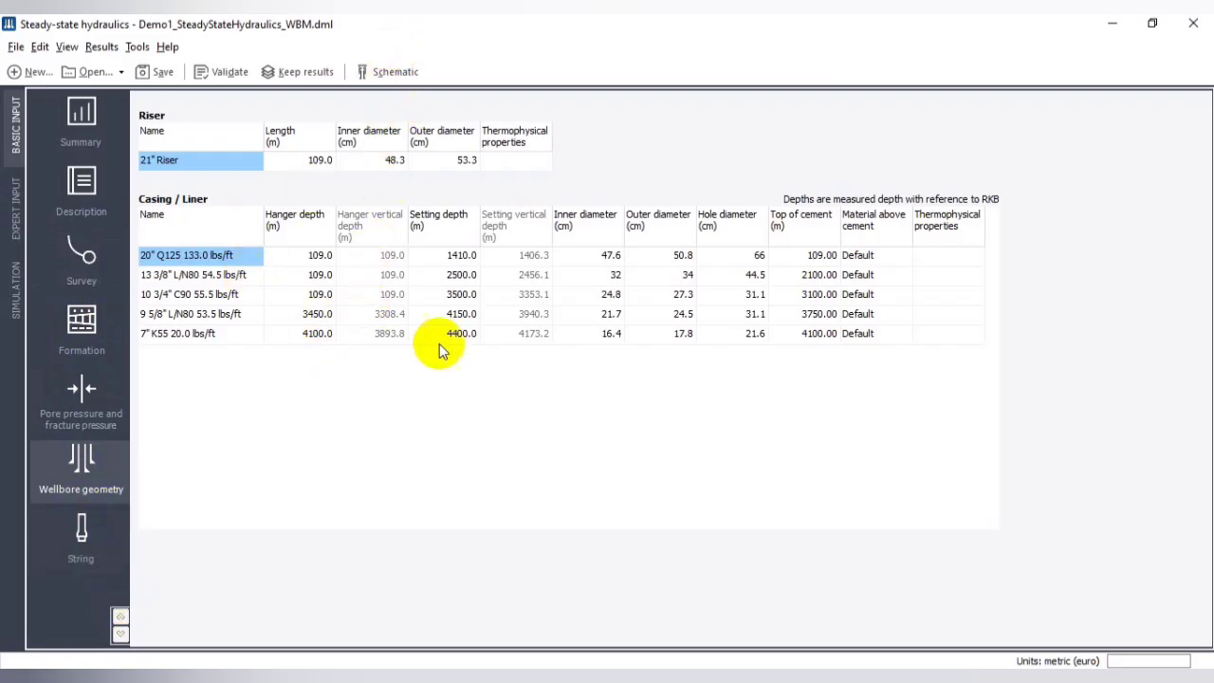
left_click(95, 524)
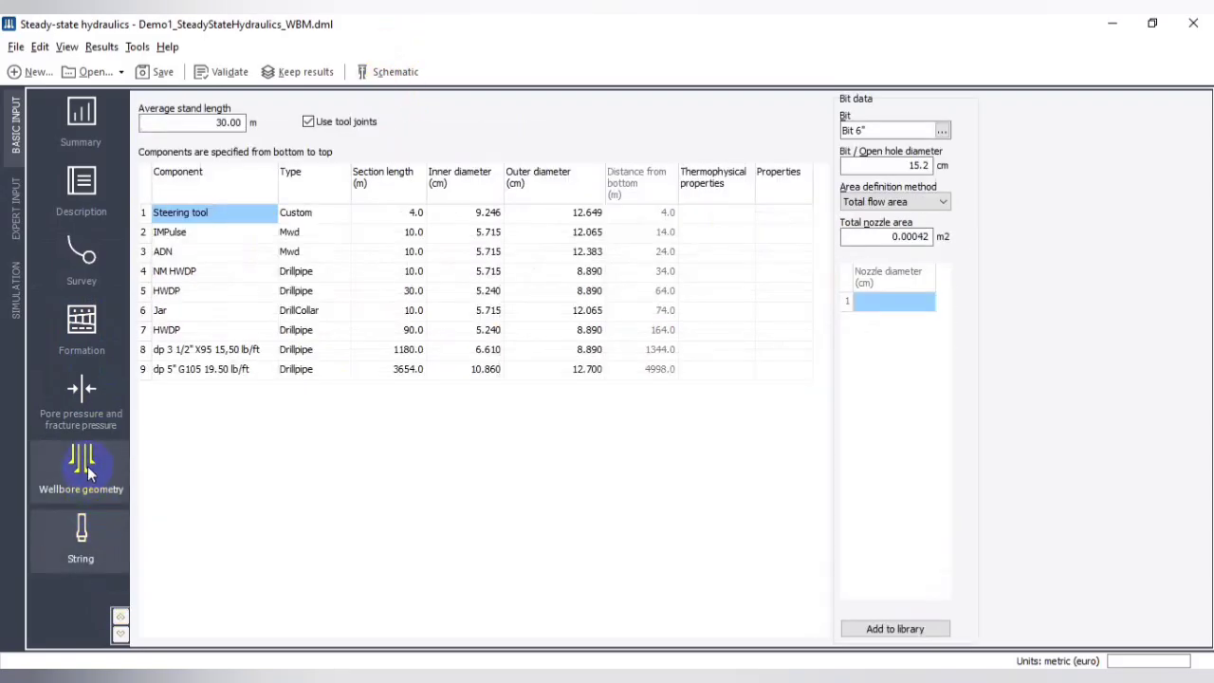
left_click(85, 474)
left_click(84, 524)
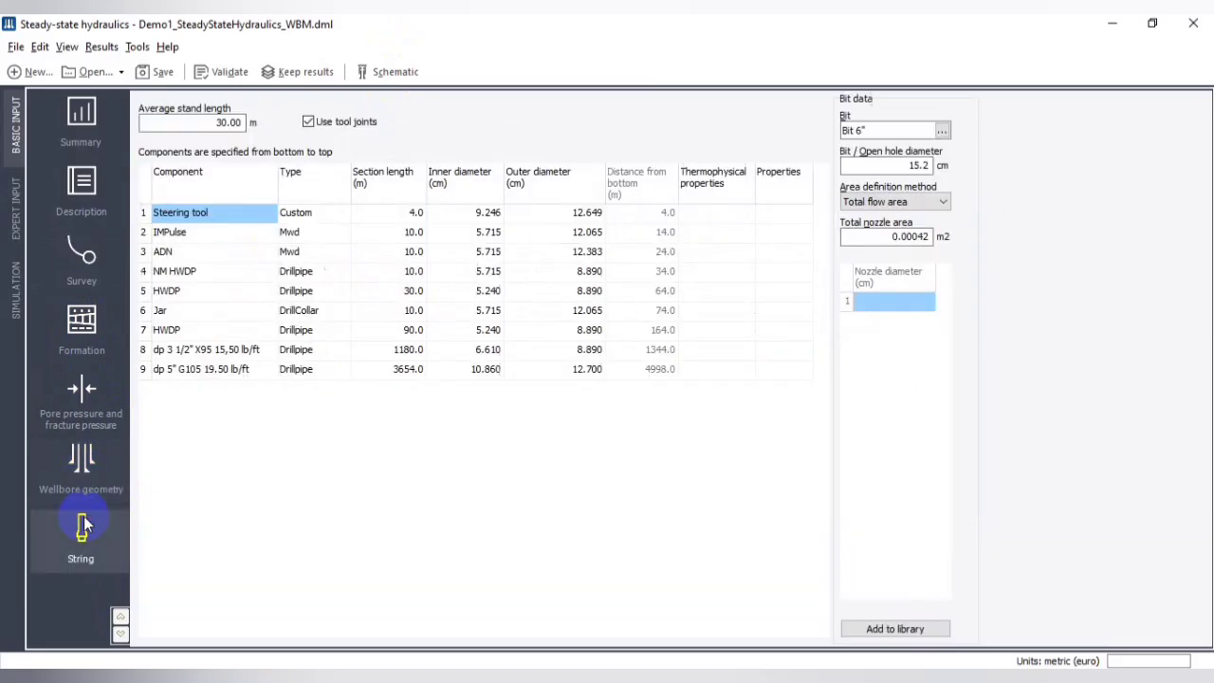
left_click(82, 469)
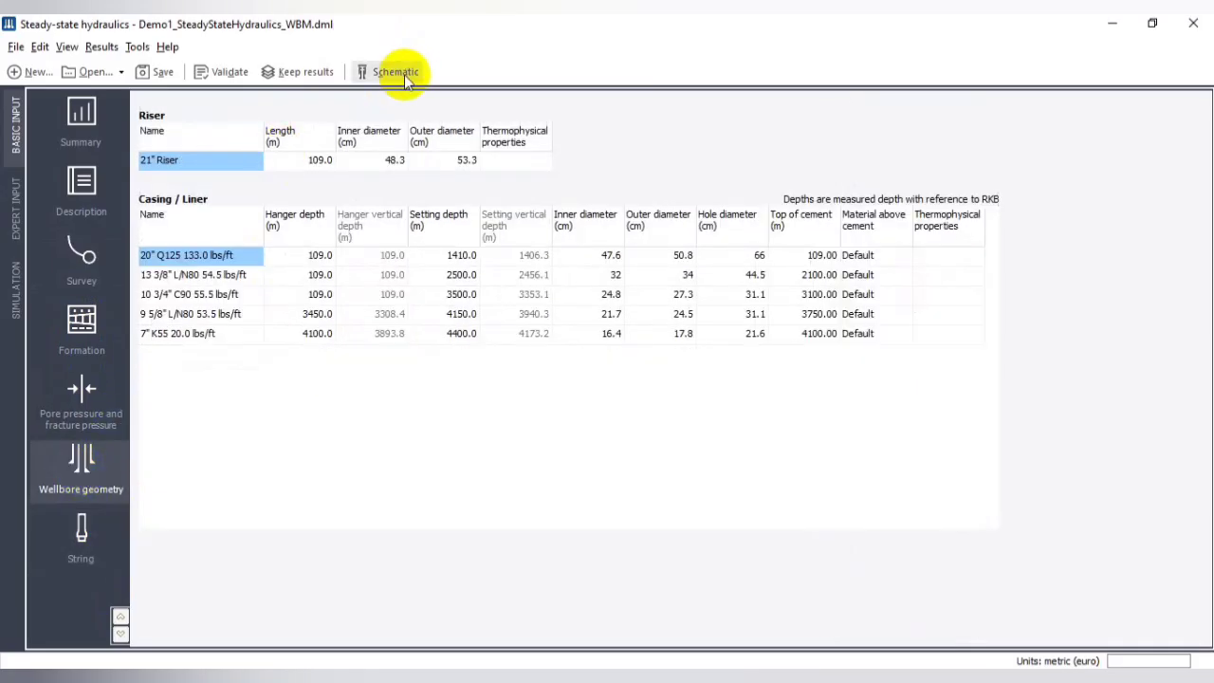
- Show the well schematic and highlight the 7" K55 20.0 lbs/ft liner and the dp 5" G105 19.50 lb/ft drillpipe in it
left_click(397, 73)
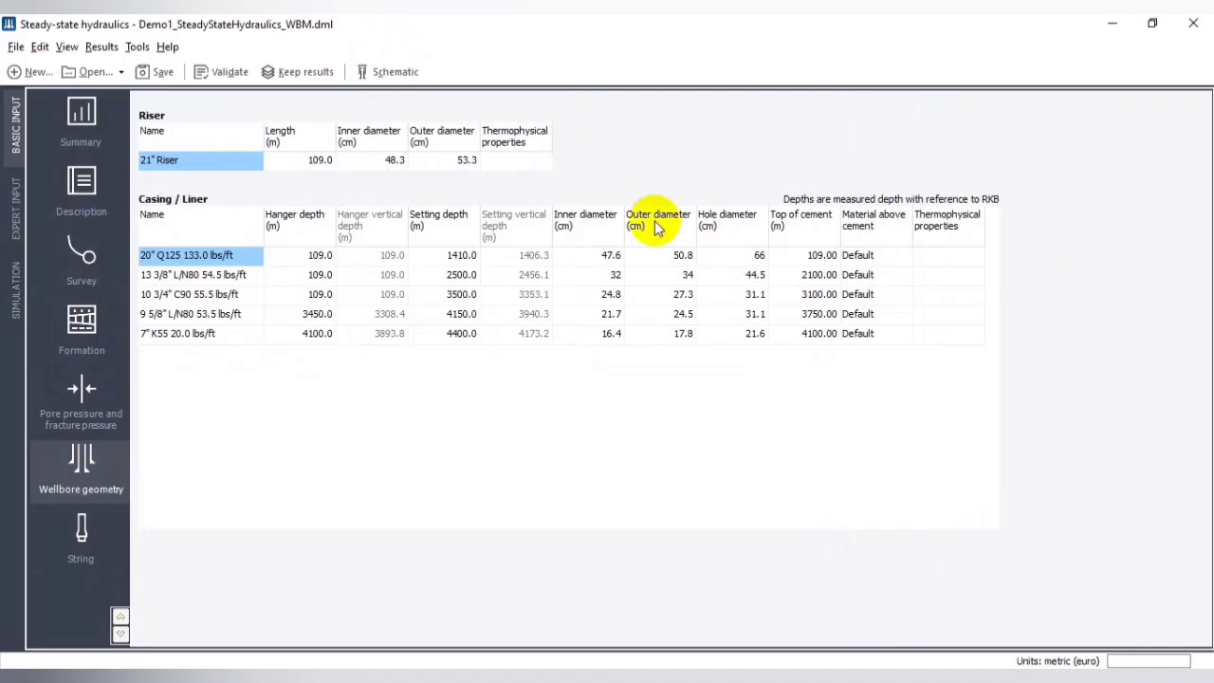
left_click(406, 73)
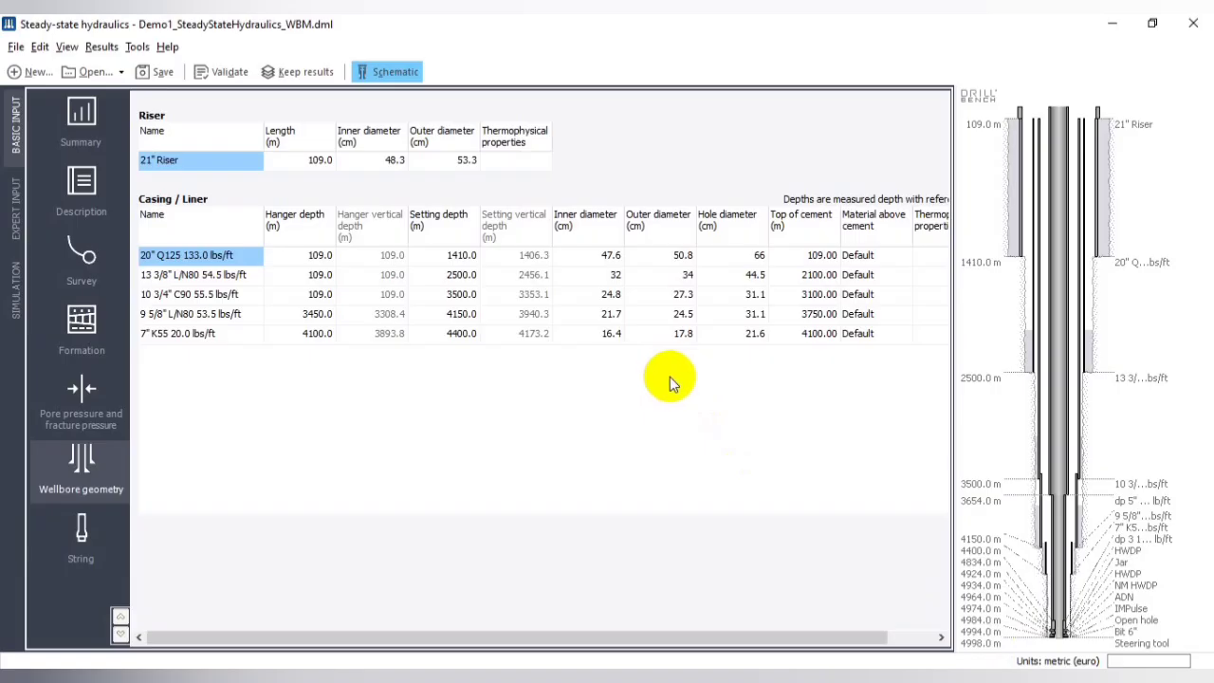
left_click(460, 339)
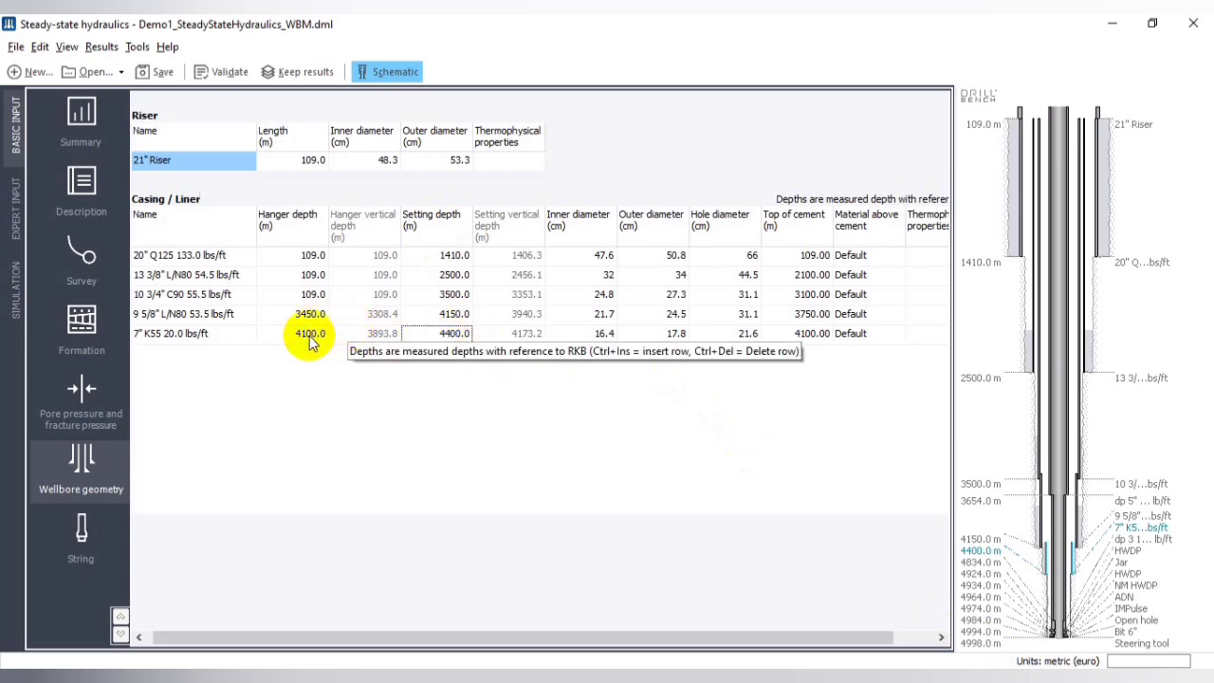
left_click(98, 555)
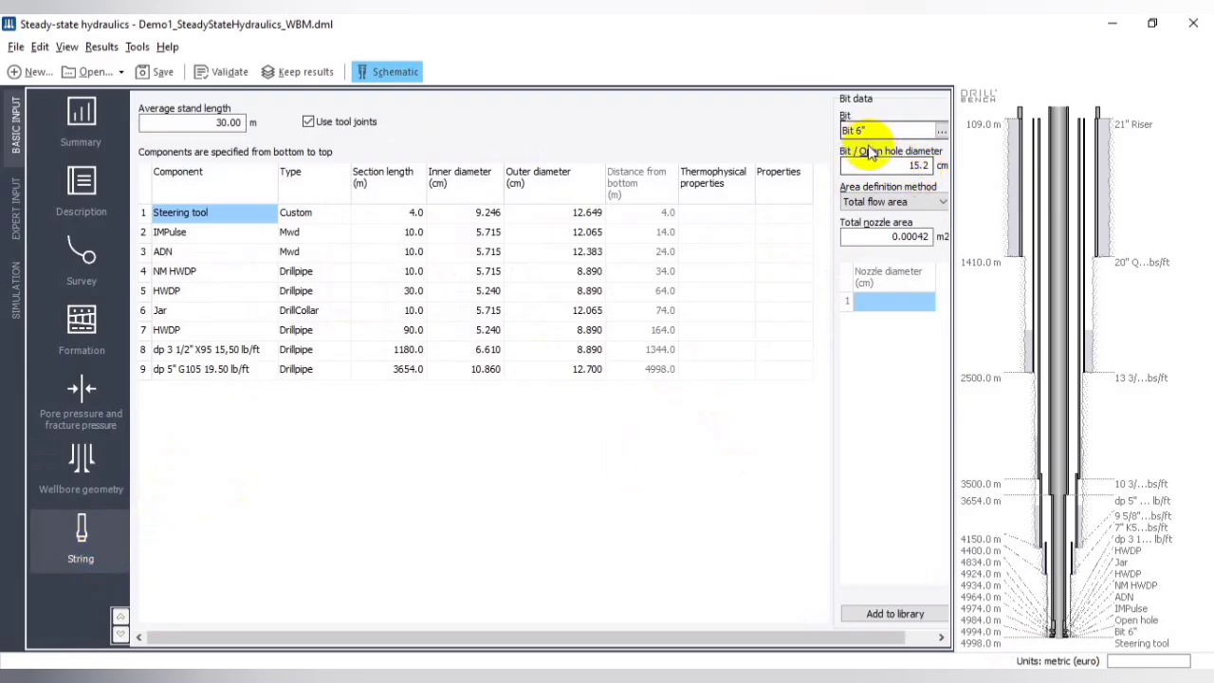
left_click(220, 369)
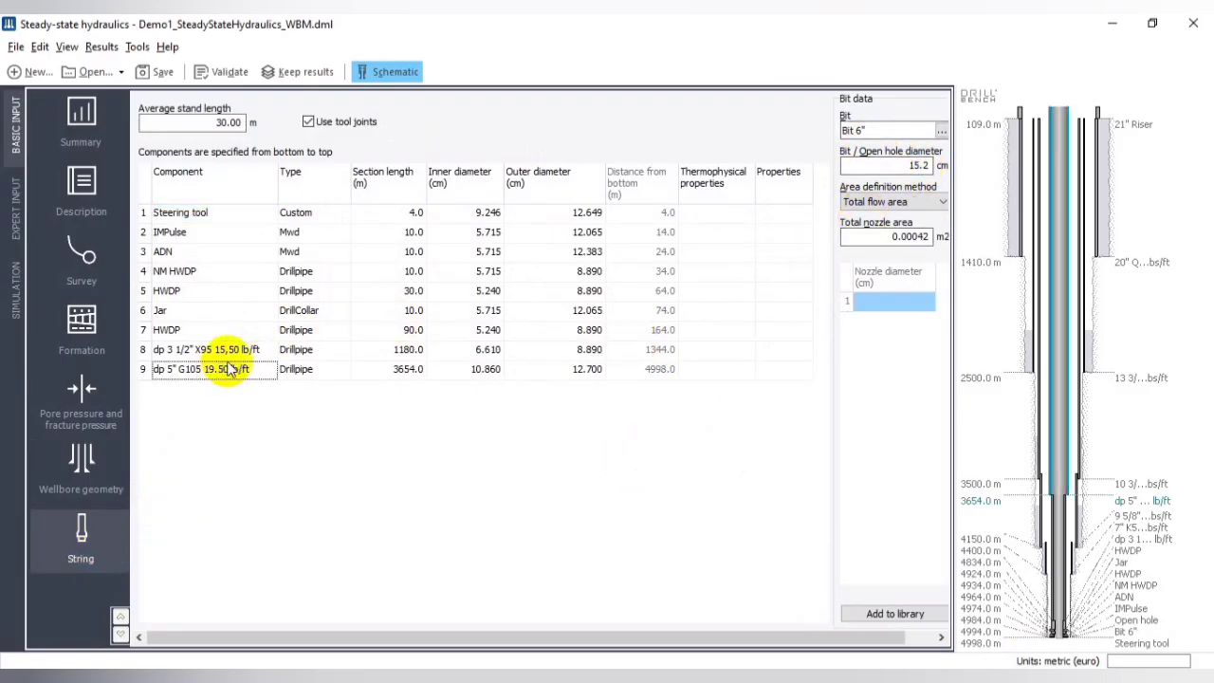
- Review the mud properties and temperature model input, and hide the well schematic
left_click(120, 633)
left_click(81, 462)
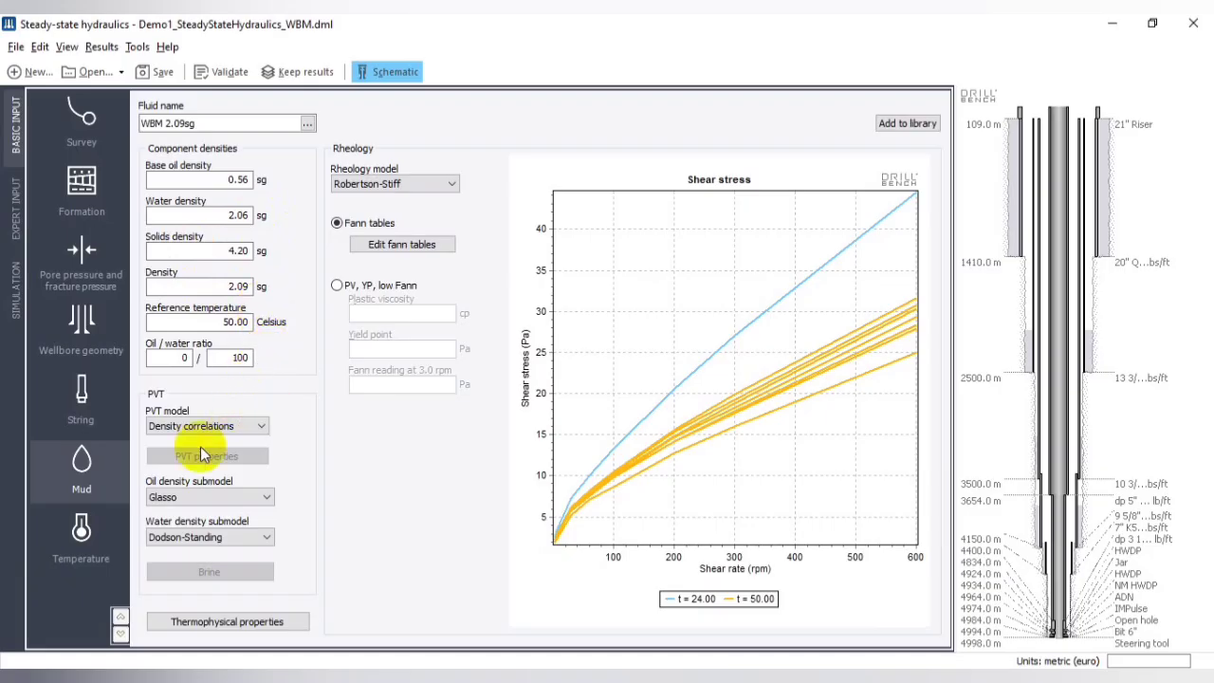
left_click(81, 533)
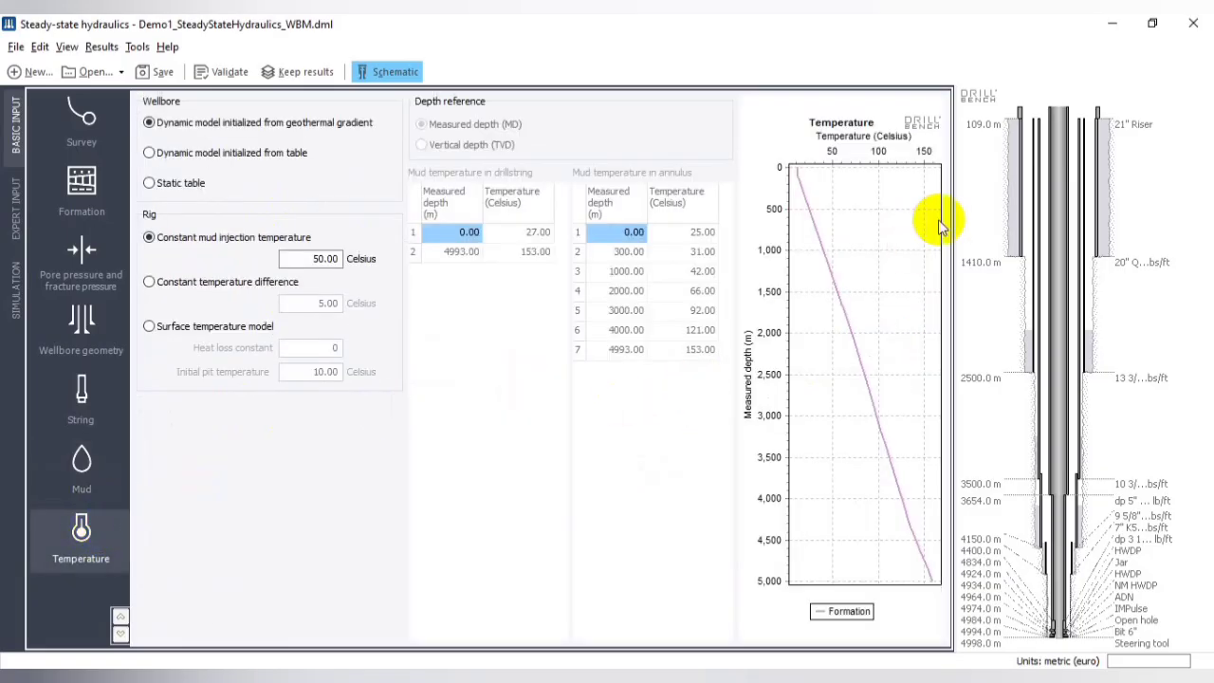
left_click(394, 74)
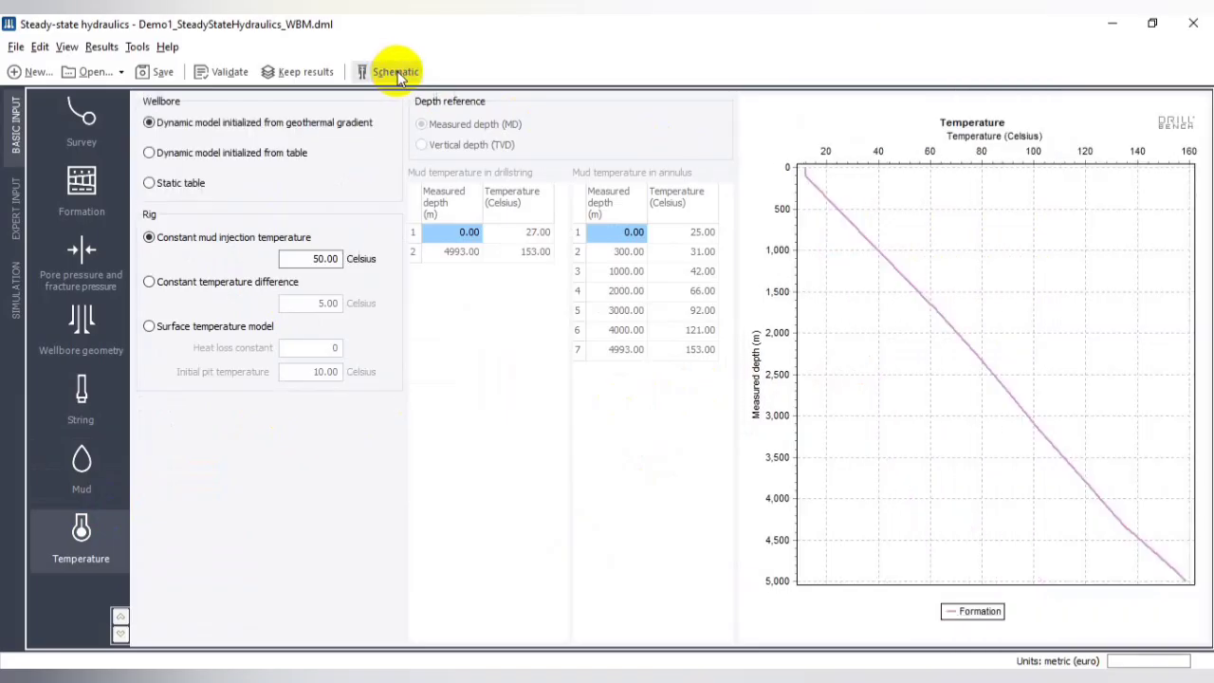